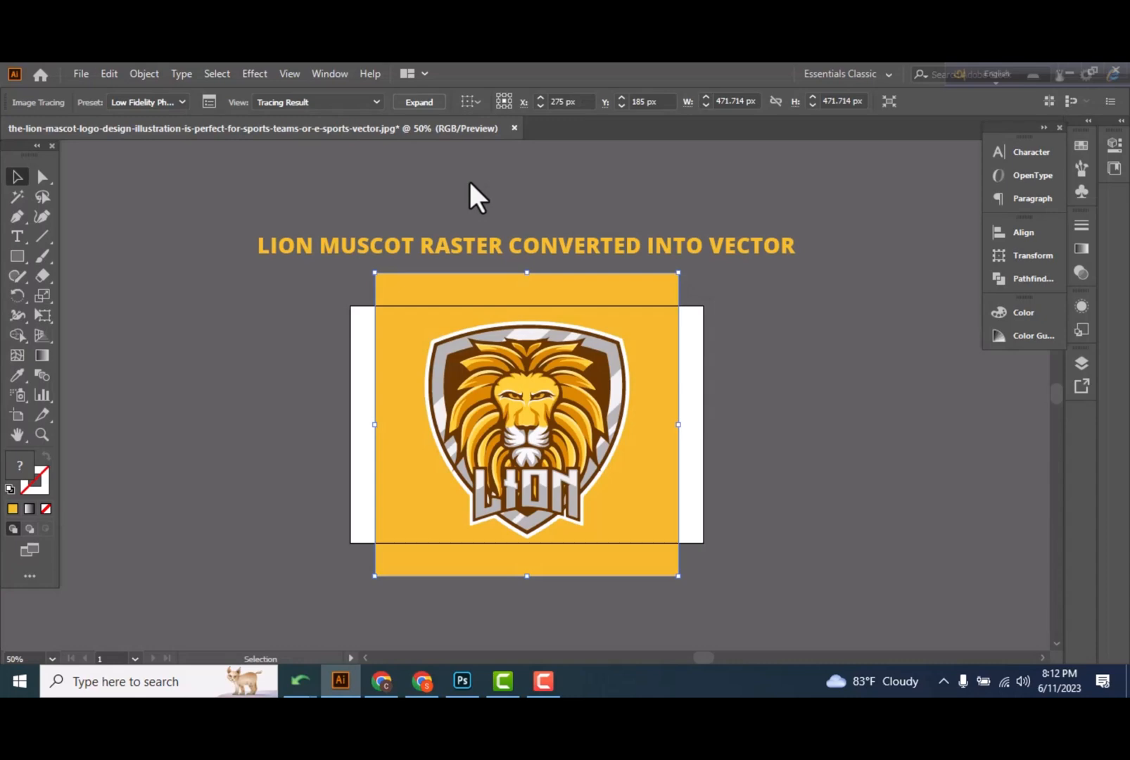
Examine the traced lion logo up close, from the face and mane down to the LION lettering and shield tip.
key(ctrl+equal)
key(ctrl+equal)
key(ctrl+equal)
key(ctrl+equal)
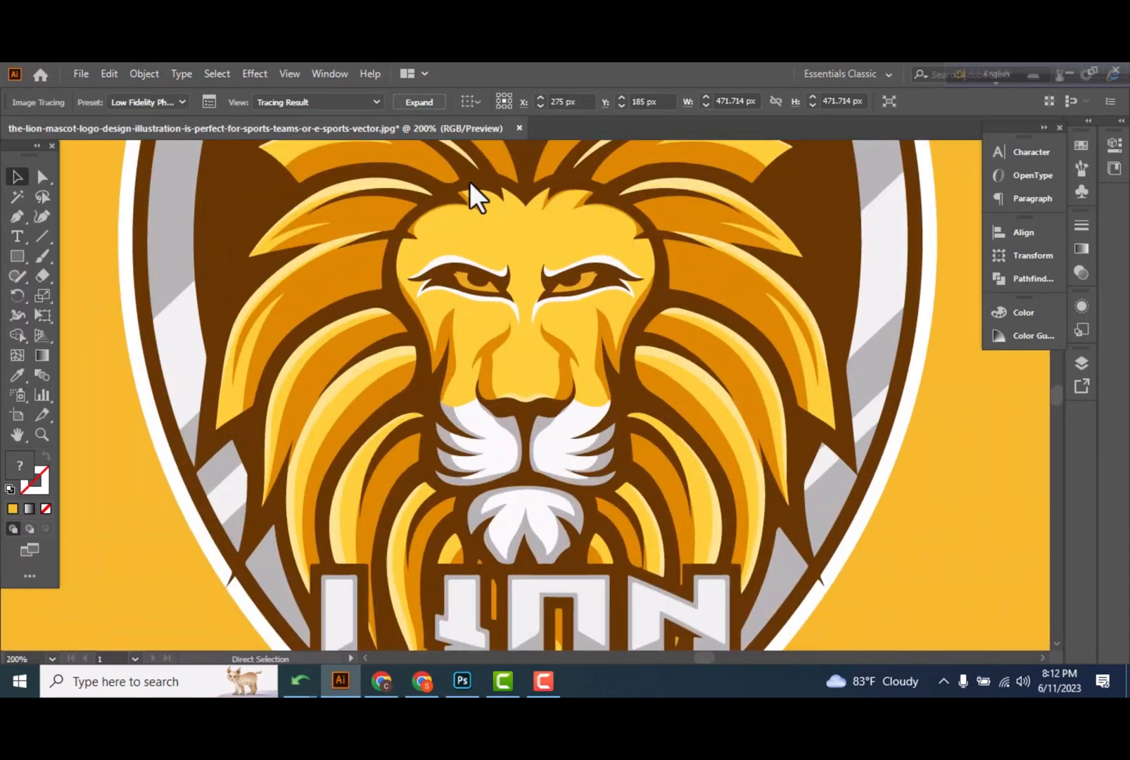
key(ctrl+equal)
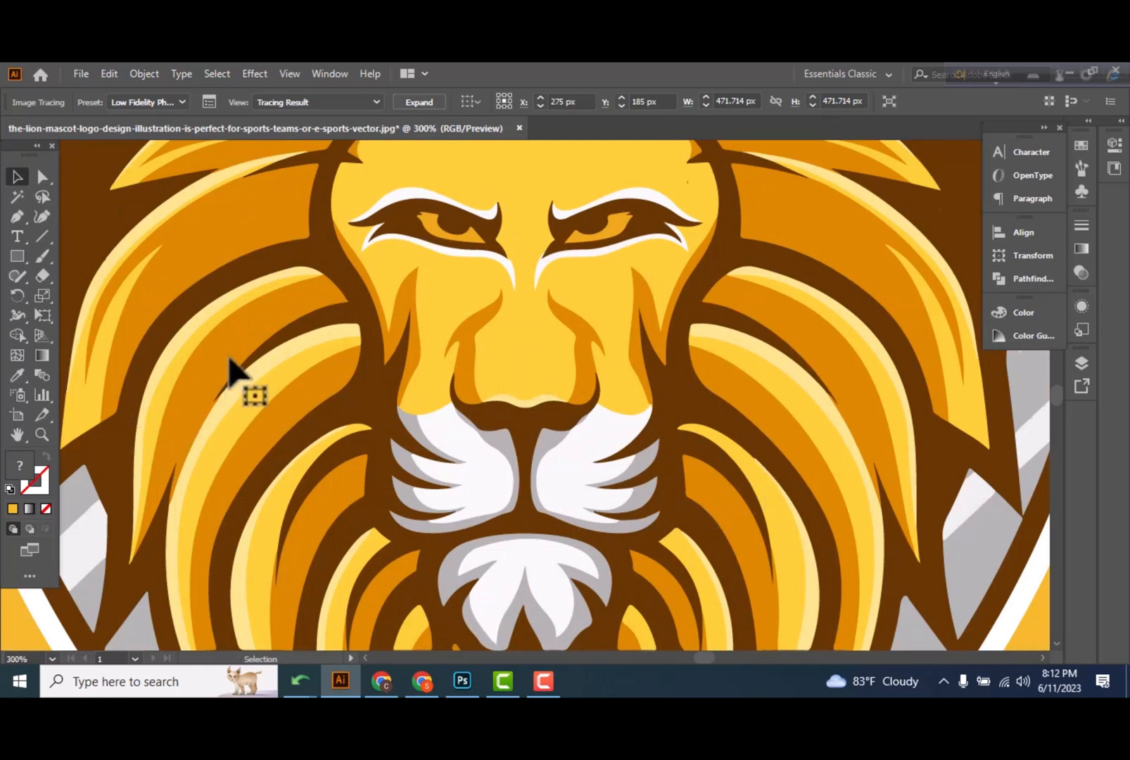
scroll(240, 359, up, 2)
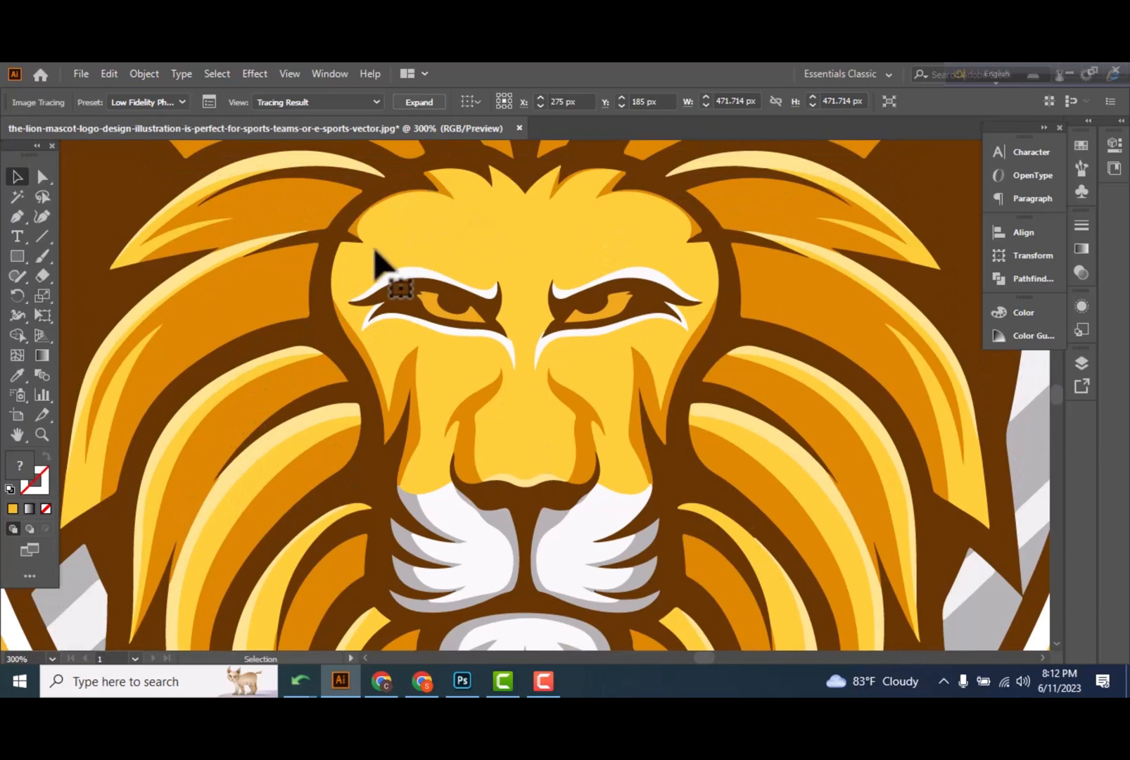
scroll(376, 252, up, 3)
scroll(375, 251, up, 1)
scroll(378, 260, down, 7)
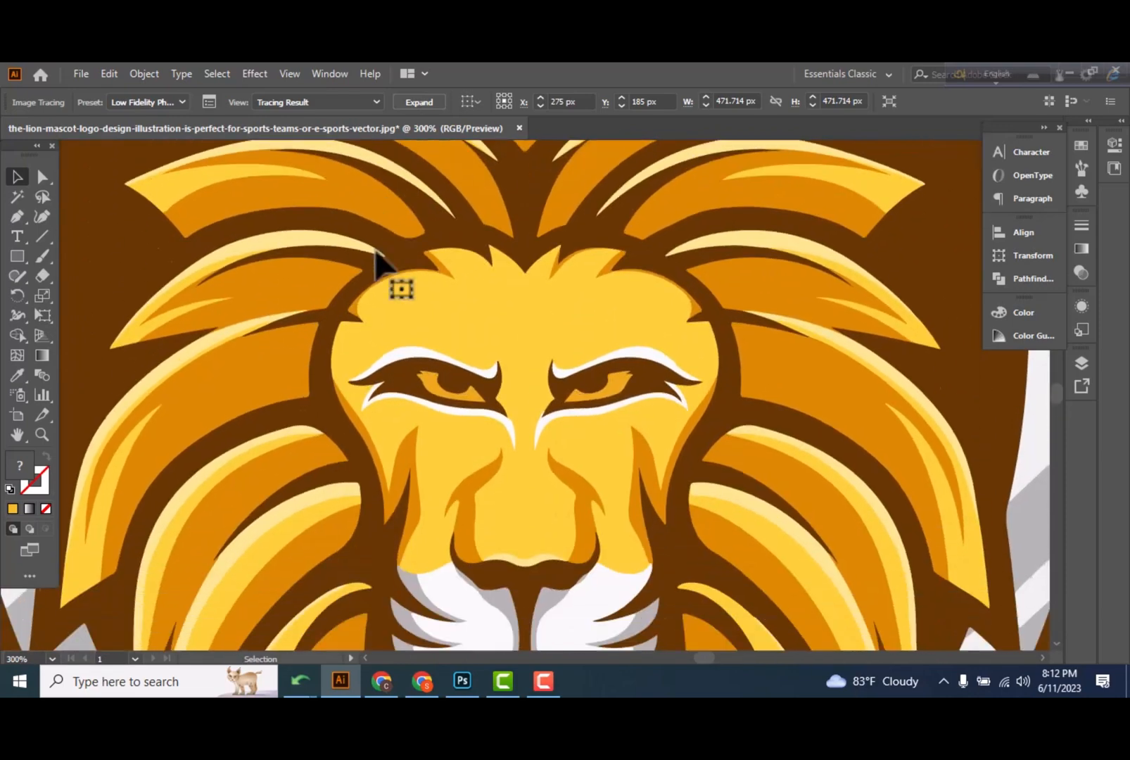
scroll(461, 299, down, 10)
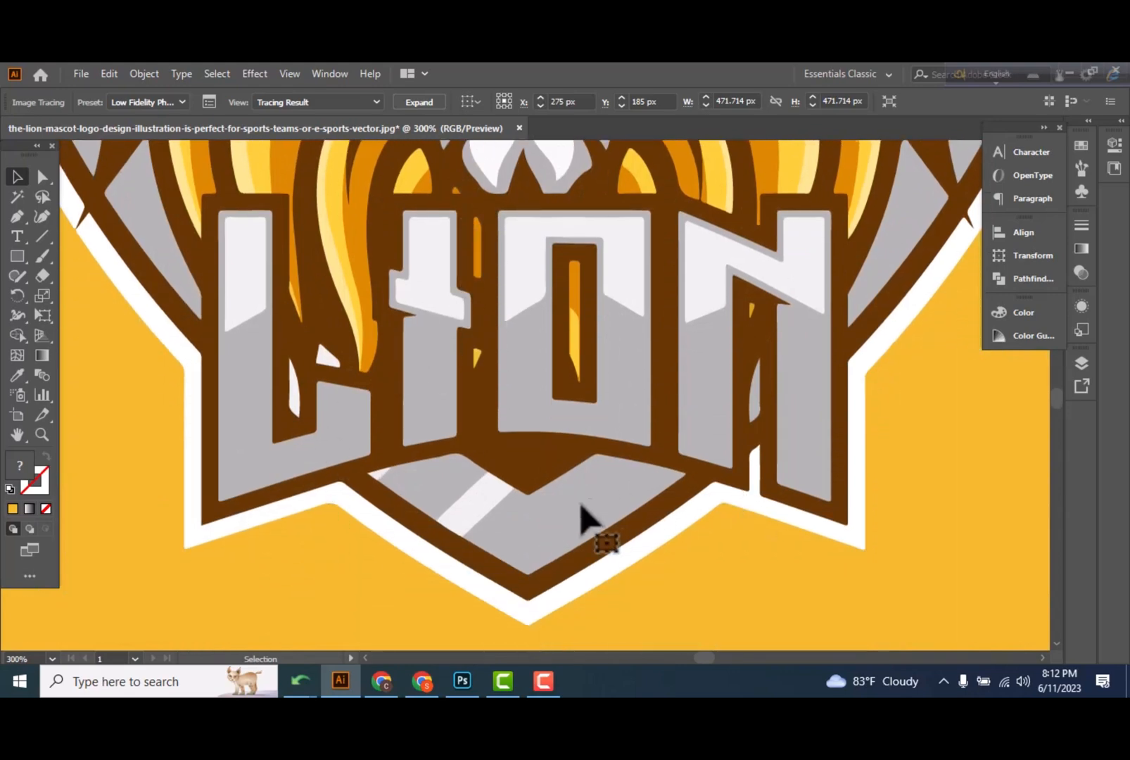
scroll(580, 513, down, 8)
scroll(581, 505, up, 7)
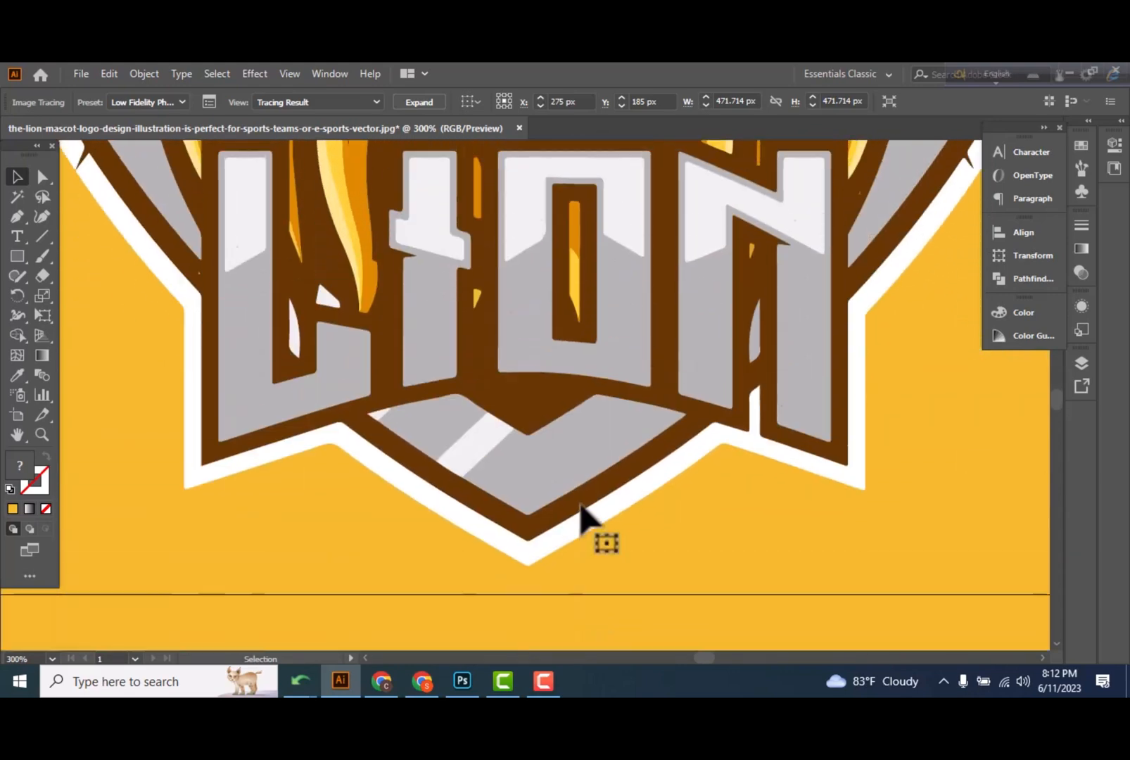
key(ctrl+minus)
key(ctrl+minus)
key(ctrl+minus)
key(ctrl+minus)
key(ctrl+minus)
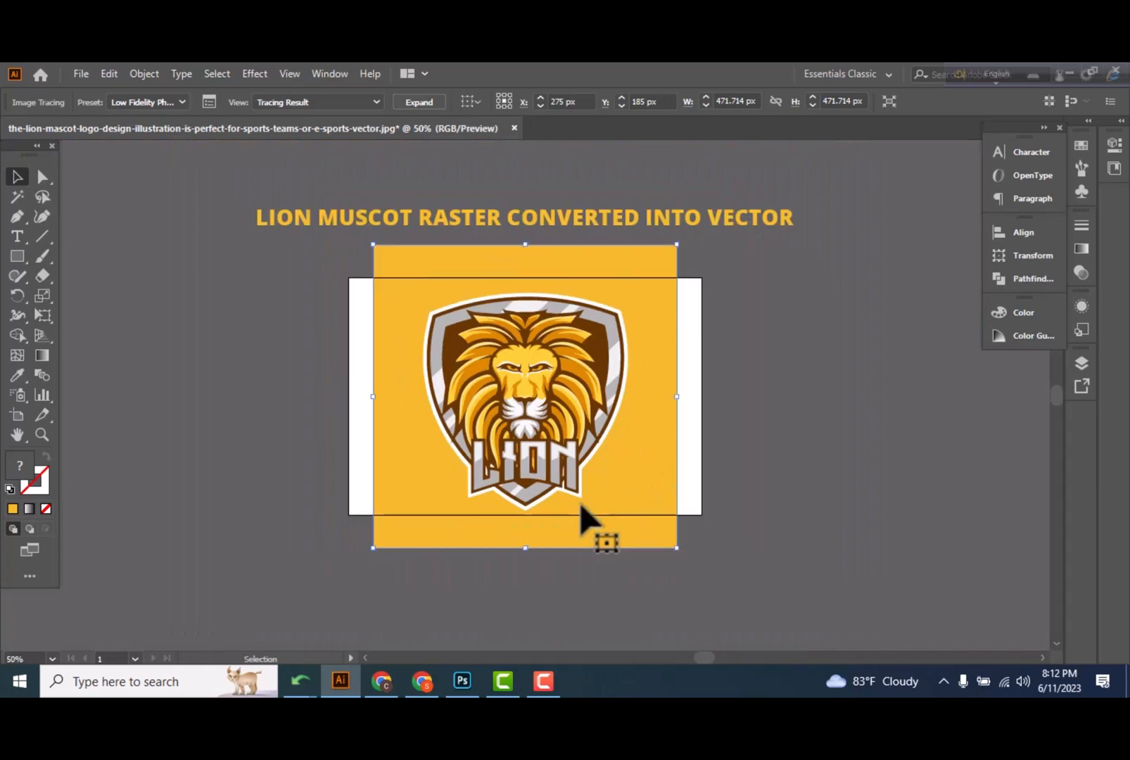
Set the image trace's Colors value to 10 and close the tracing options.
click(208, 103)
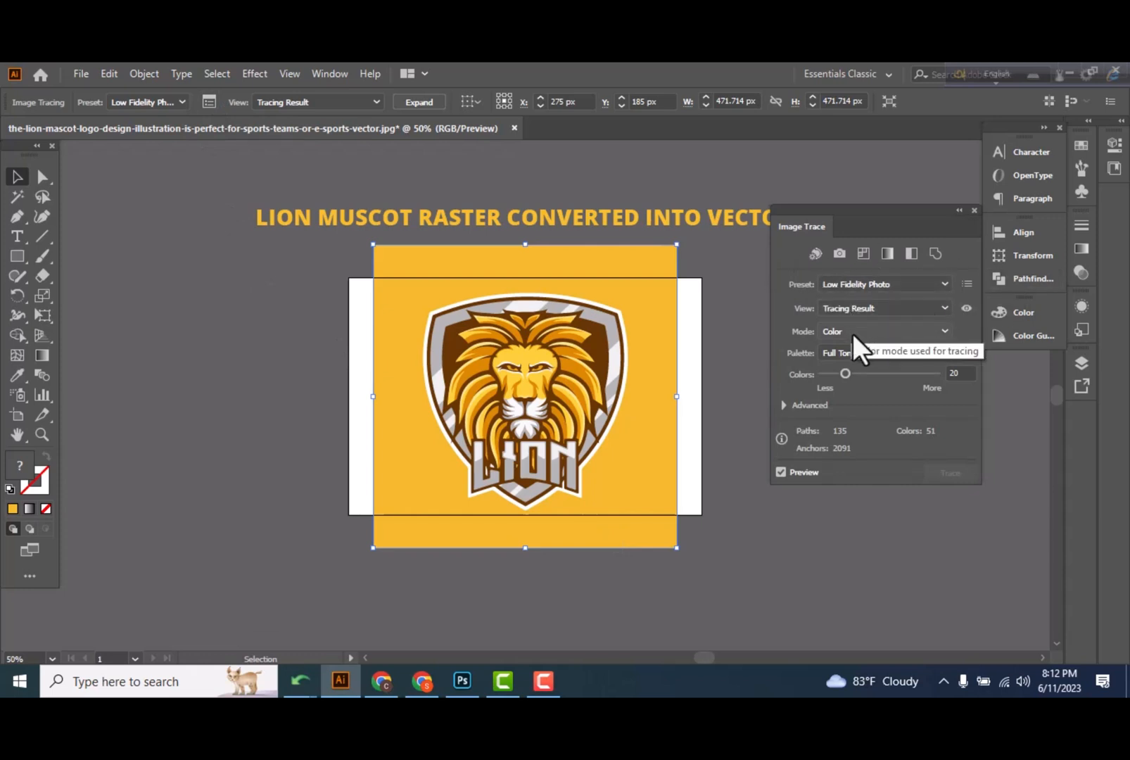
click(955, 373)
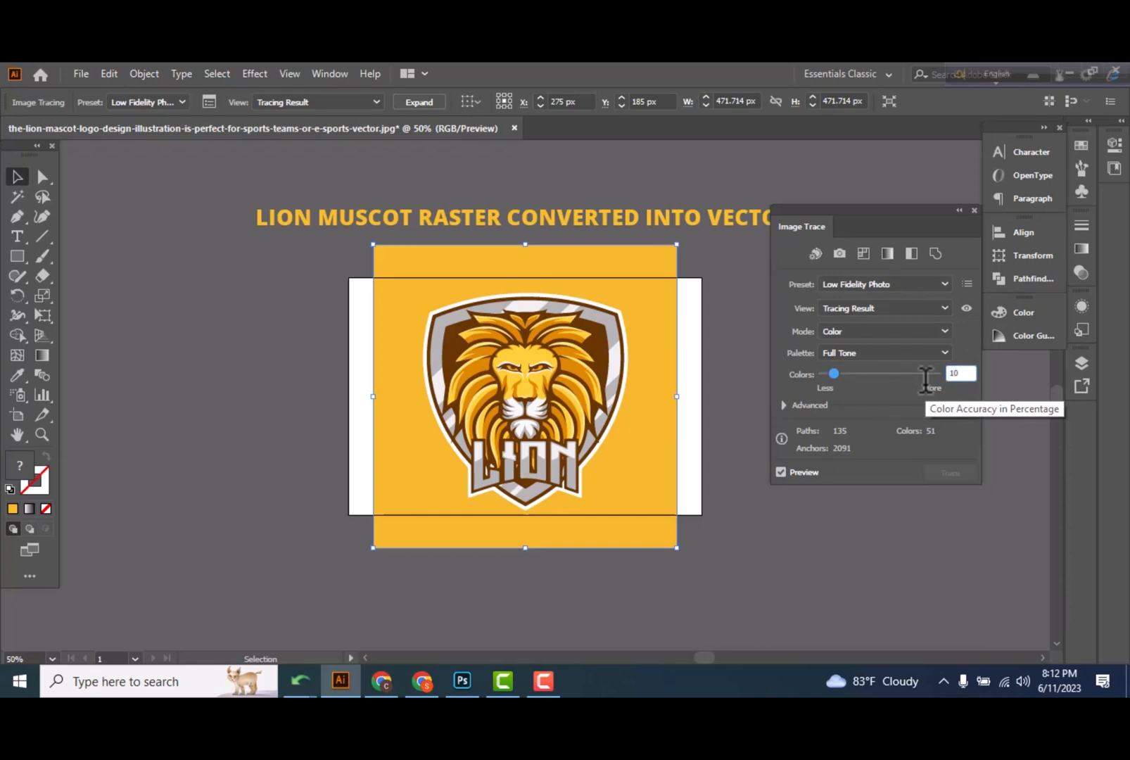
text(10)
key(Return)
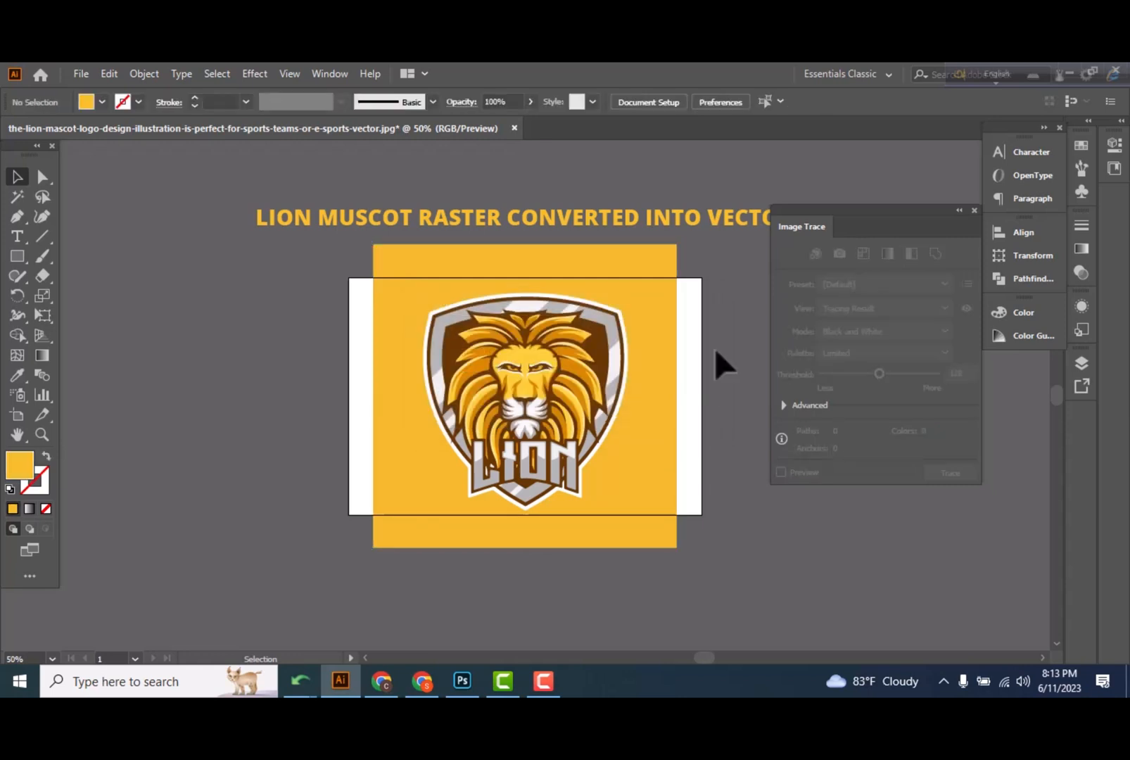
click(974, 210)
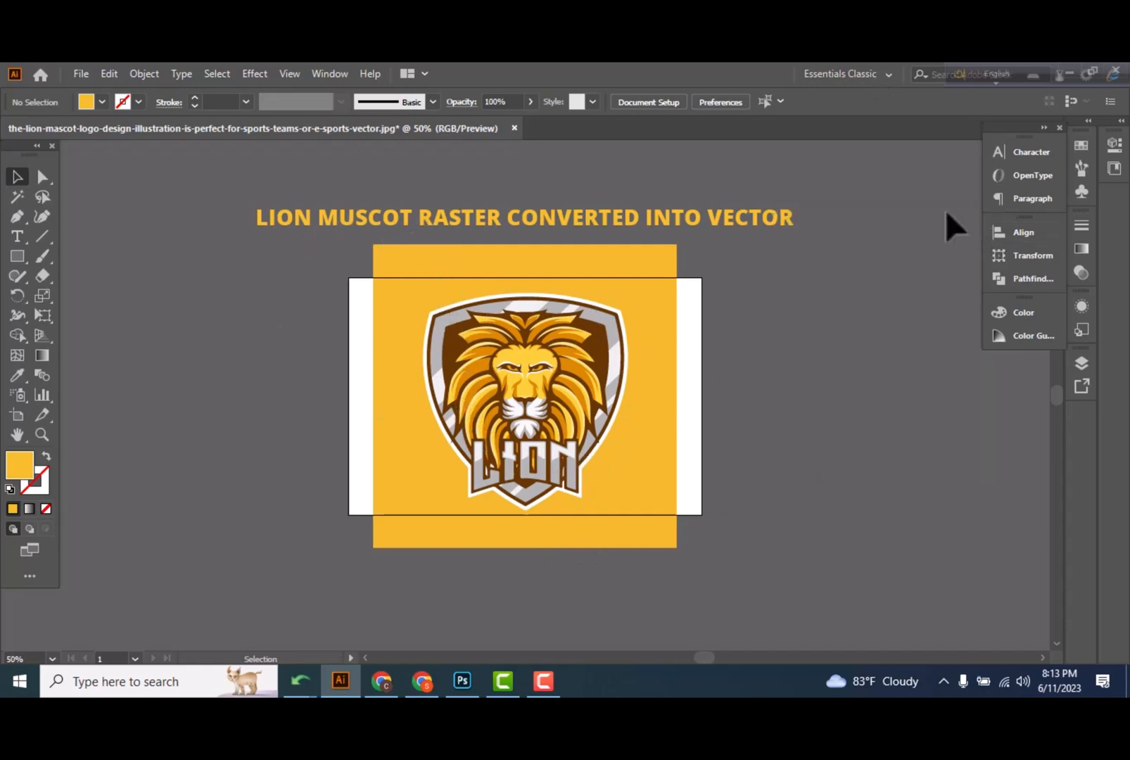
Expand the traced lion image into vector paths and ungroup them.
click(567, 405)
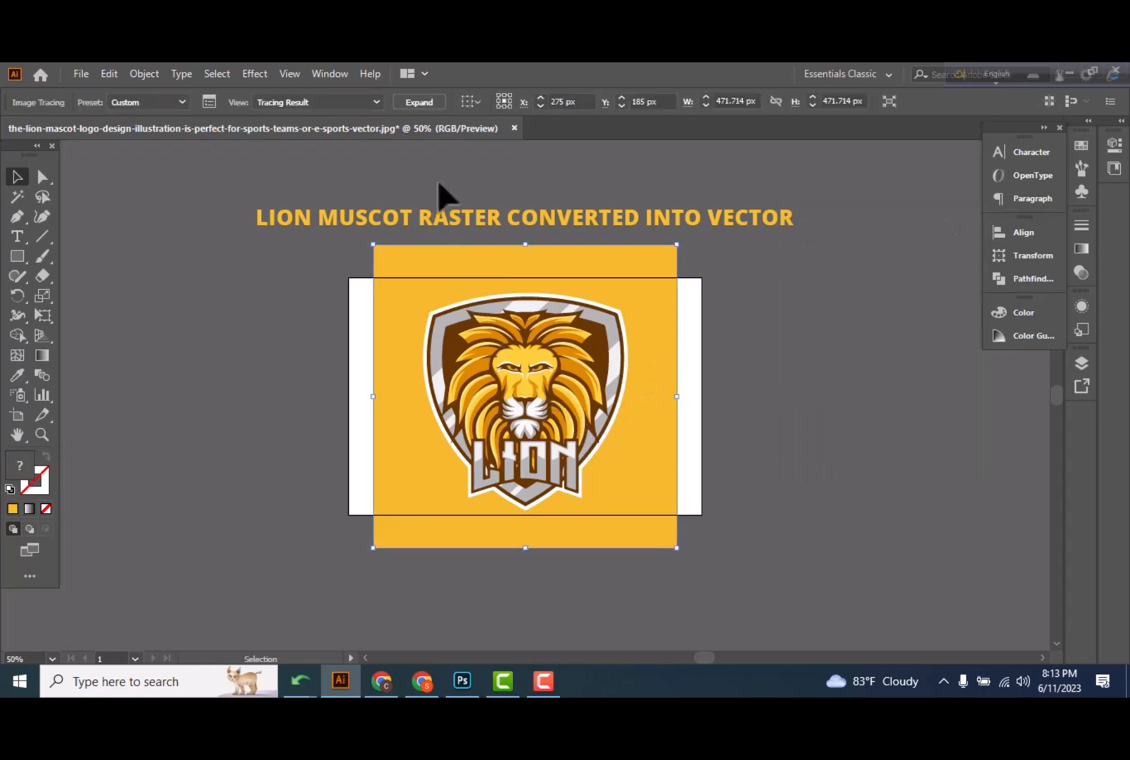
click(433, 102)
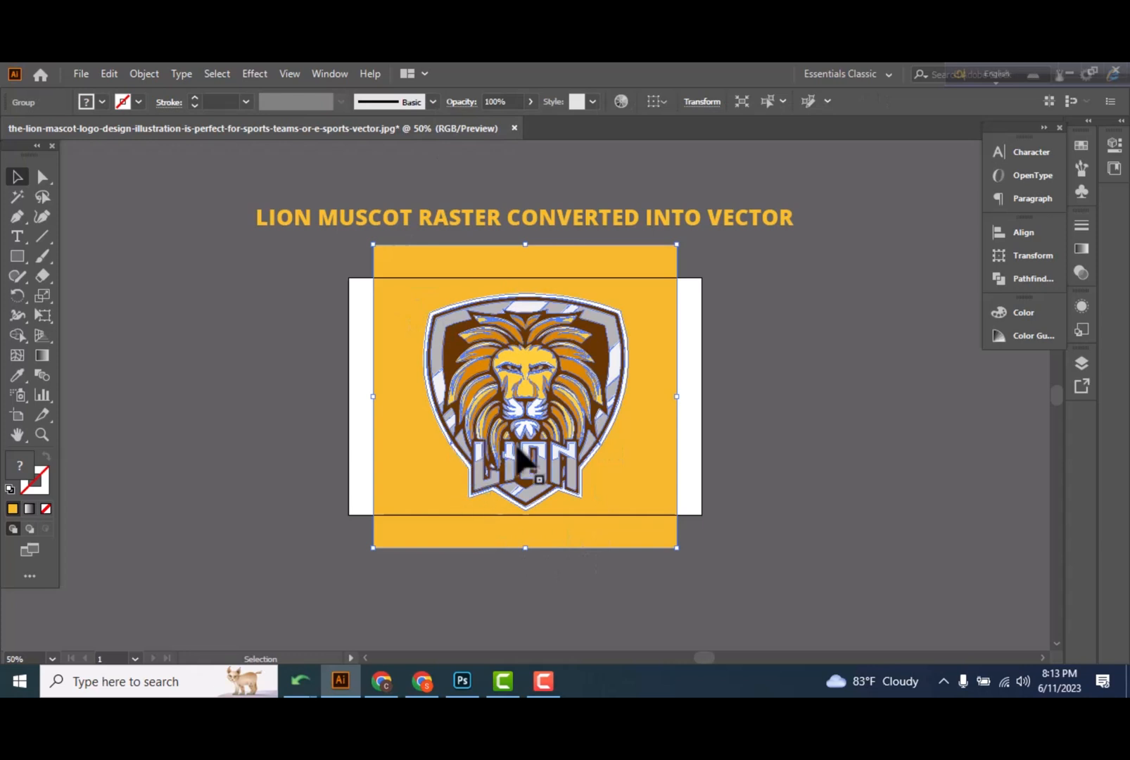
right_click(639, 443)
click(732, 291)
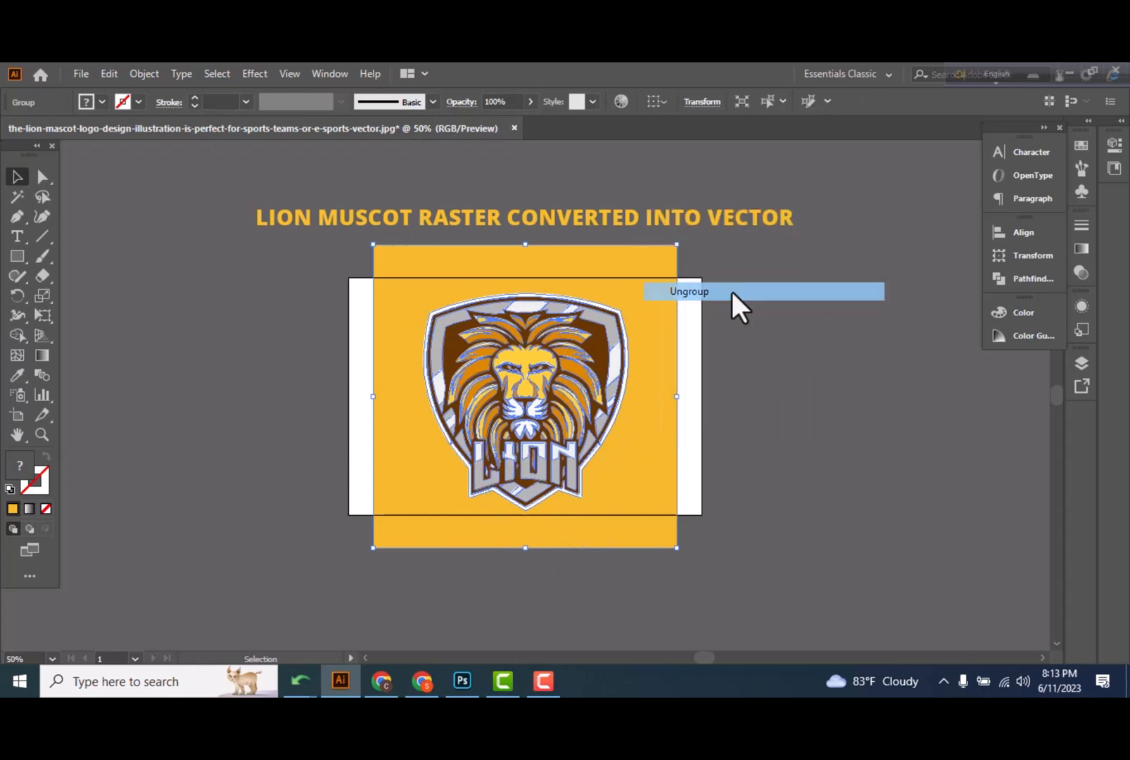
click(778, 461)
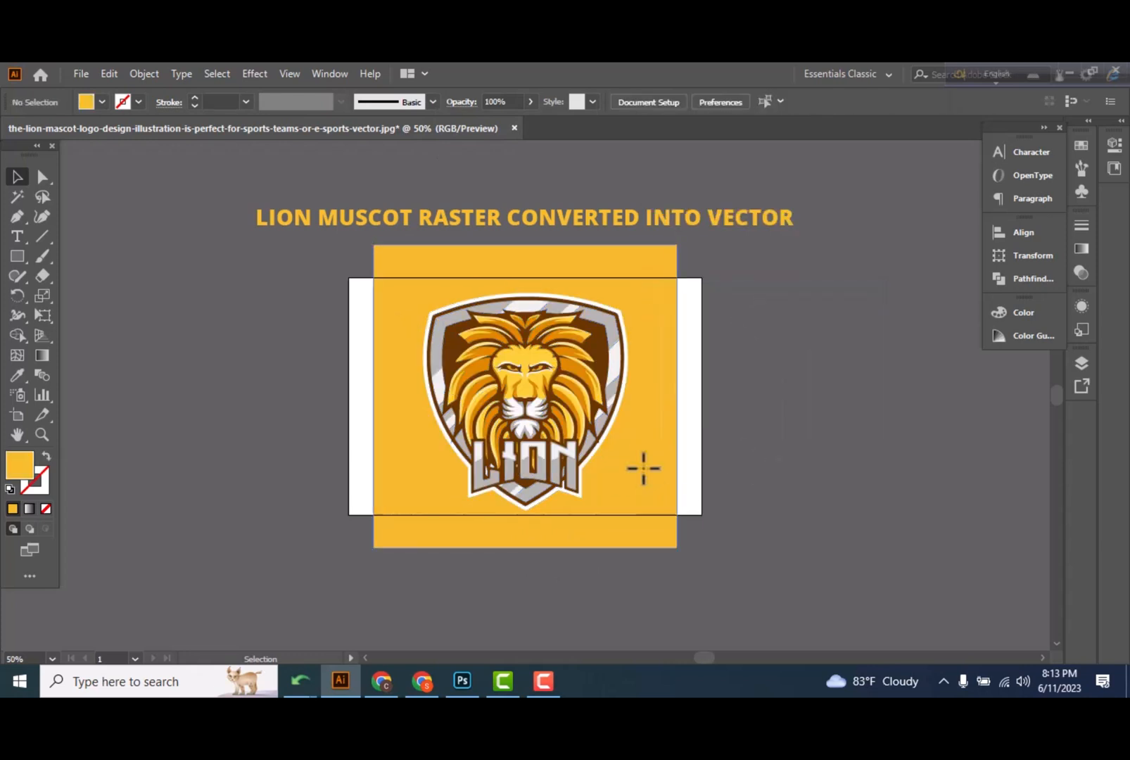
Delete the yellow background shape behind the lion logo.
click(643, 468)
key(Delete)
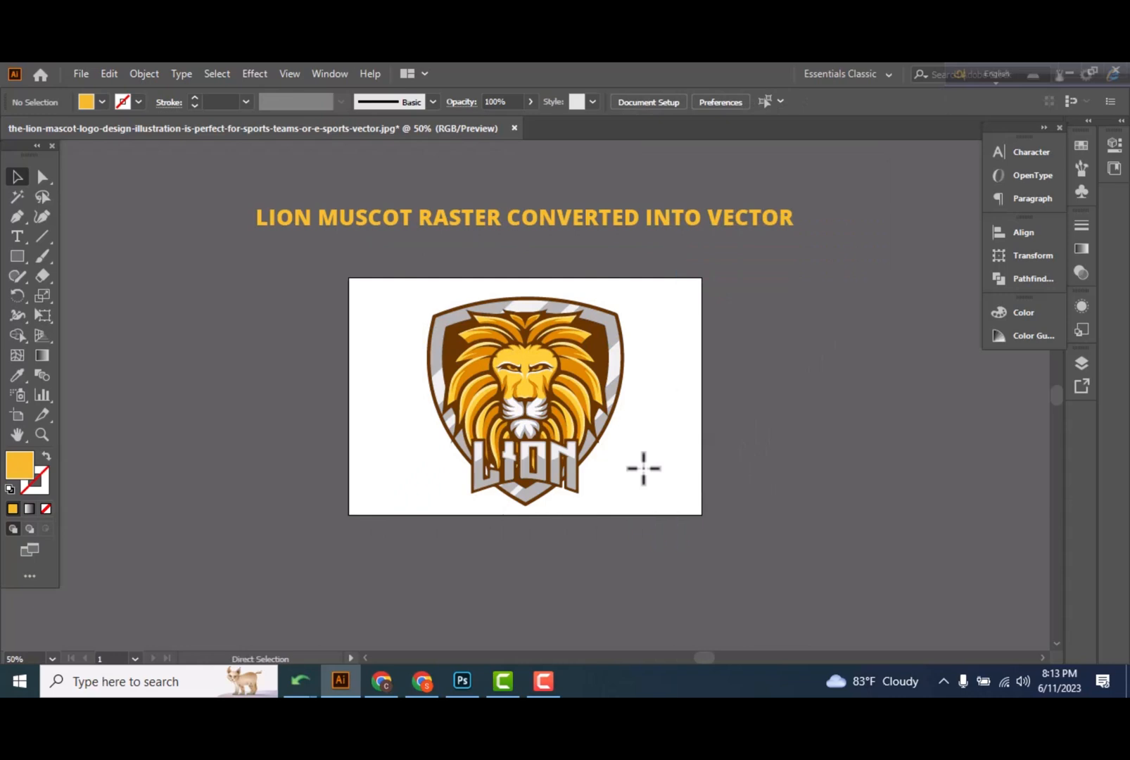
key(ctrl+1)
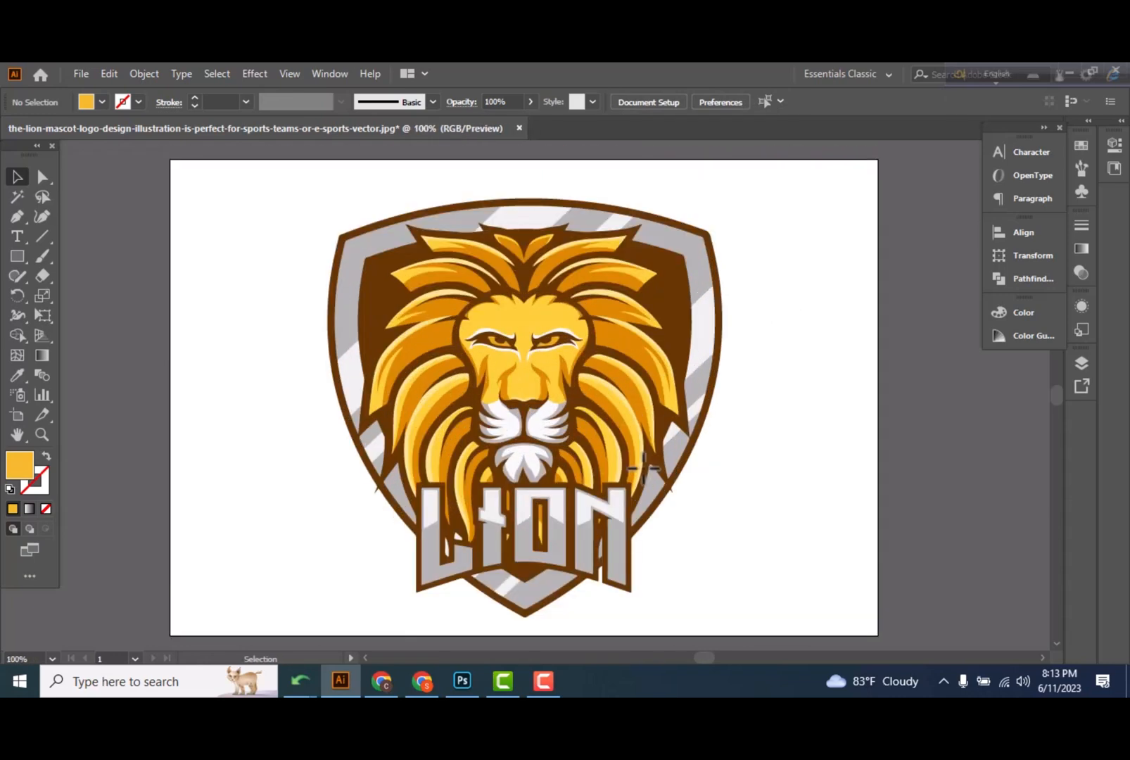
Inspect the separate vector paths of the white outline and the grey and white shield border pieces using Direct Selection.
click(700, 449)
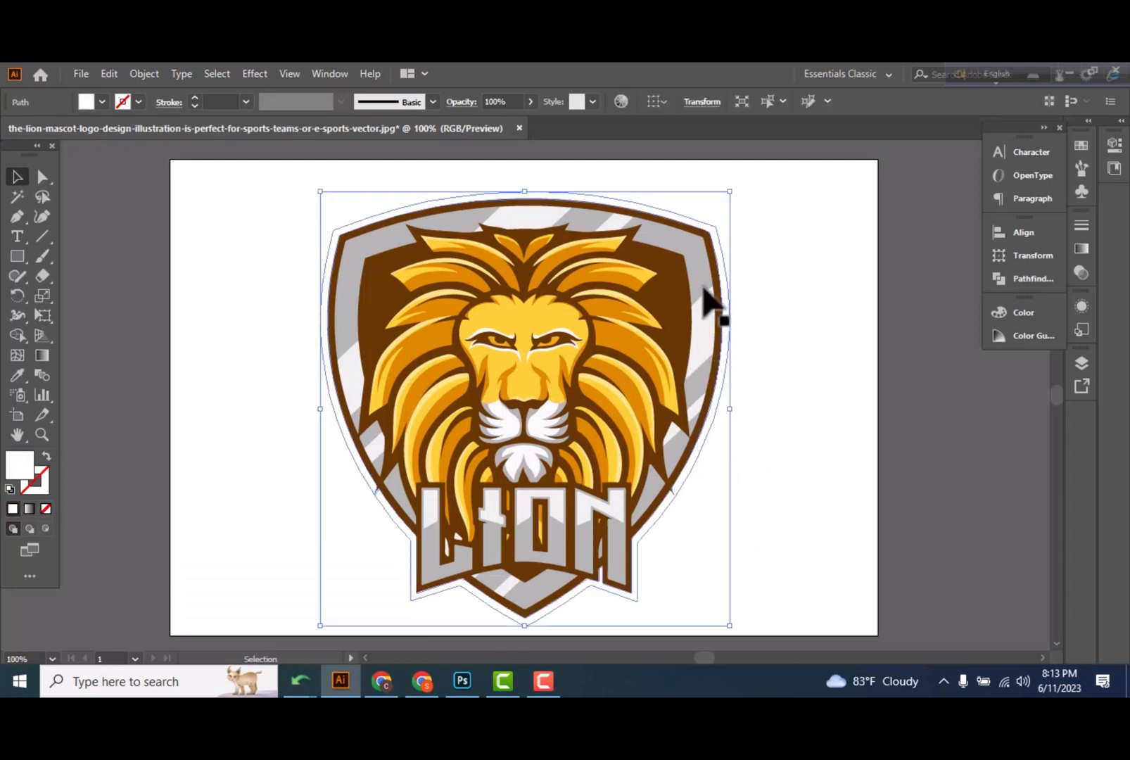
click(704, 290)
click(42, 177)
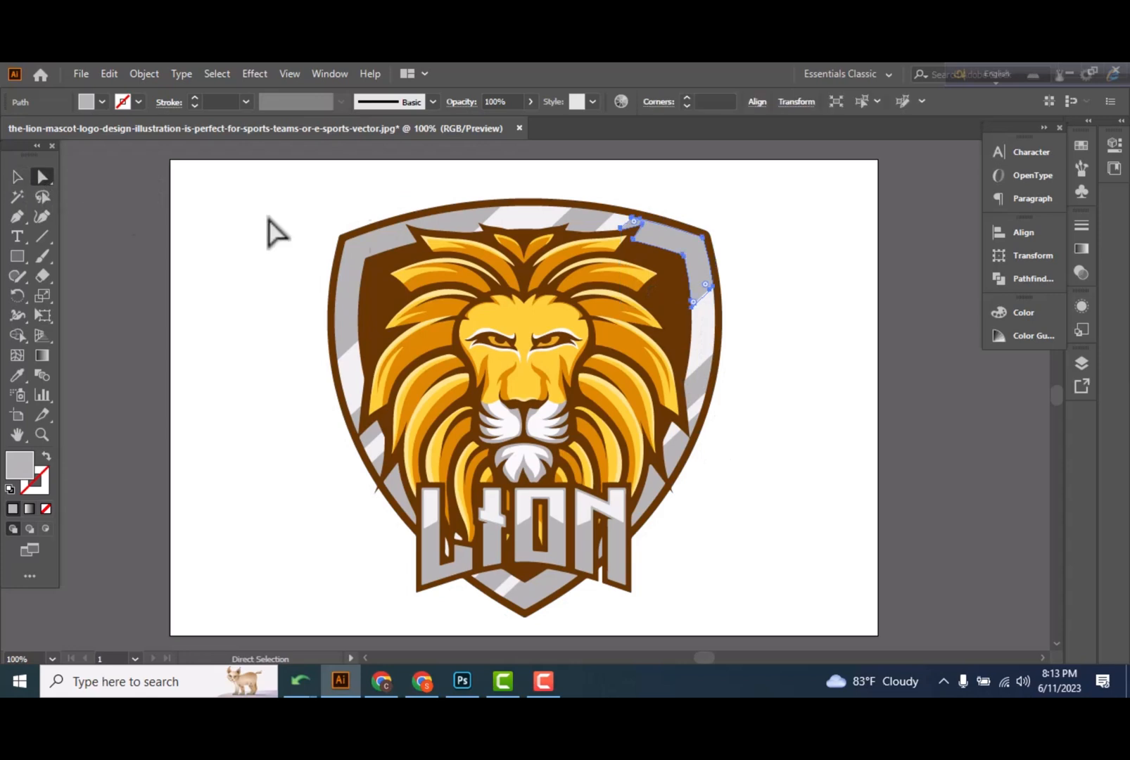
click(588, 219)
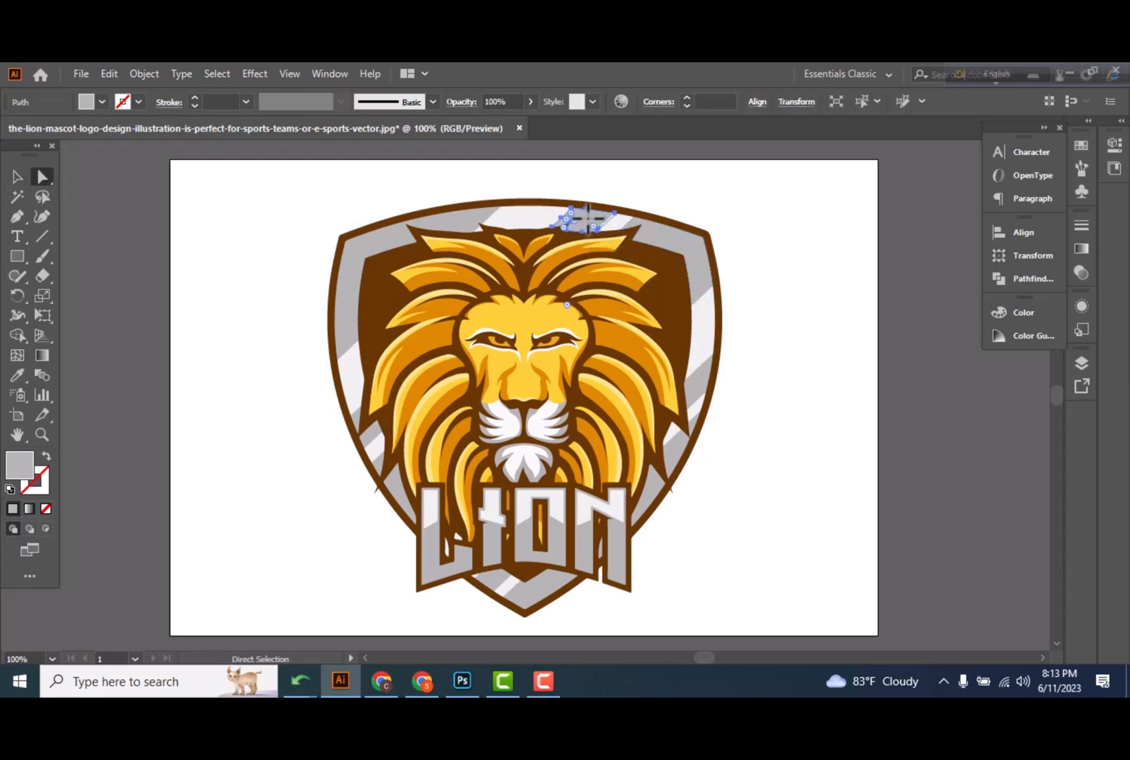
click(529, 216)
click(461, 218)
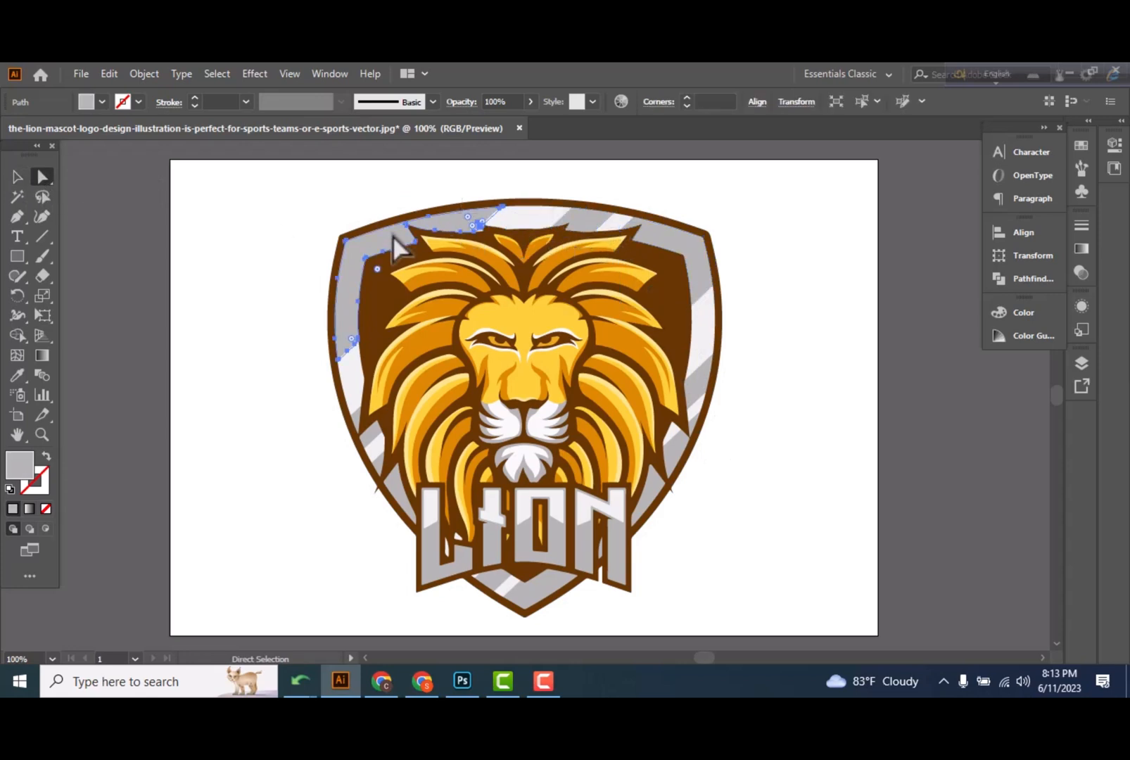
click(348, 387)
click(373, 433)
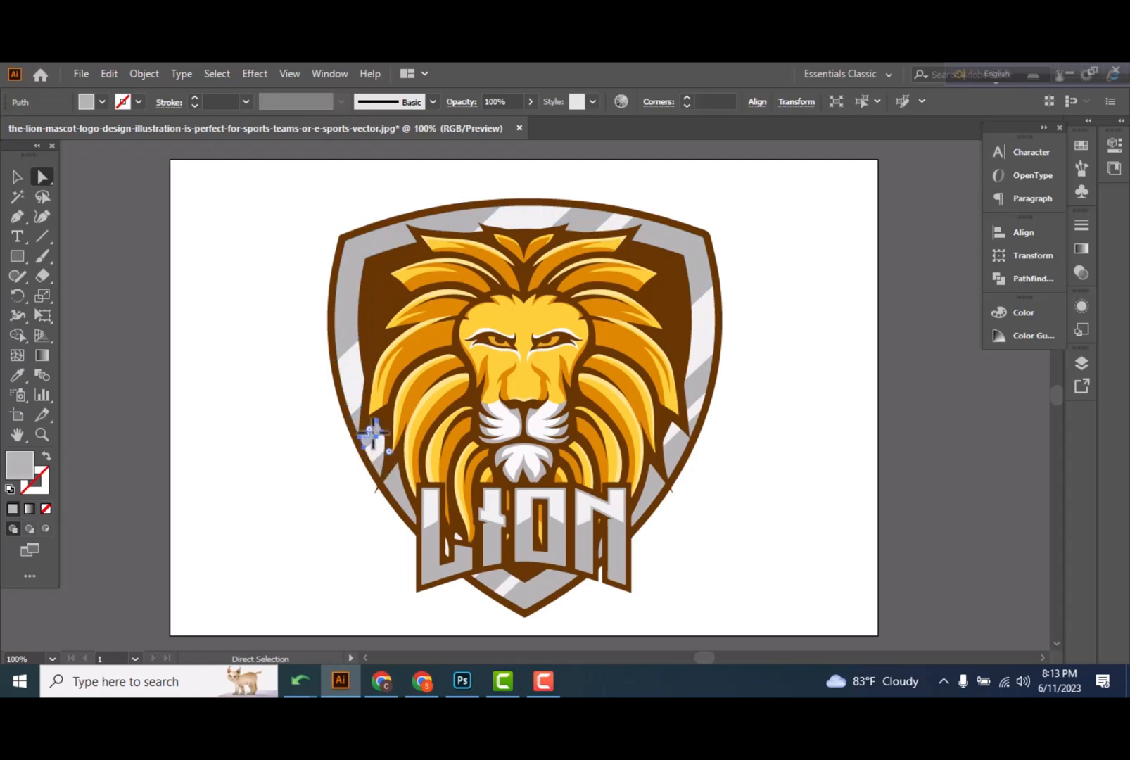
click(354, 415)
Inspect the paths of the LION letters, the lower shield pieces, and the brown and white outer outlines.
drag(402, 494, 457, 606)
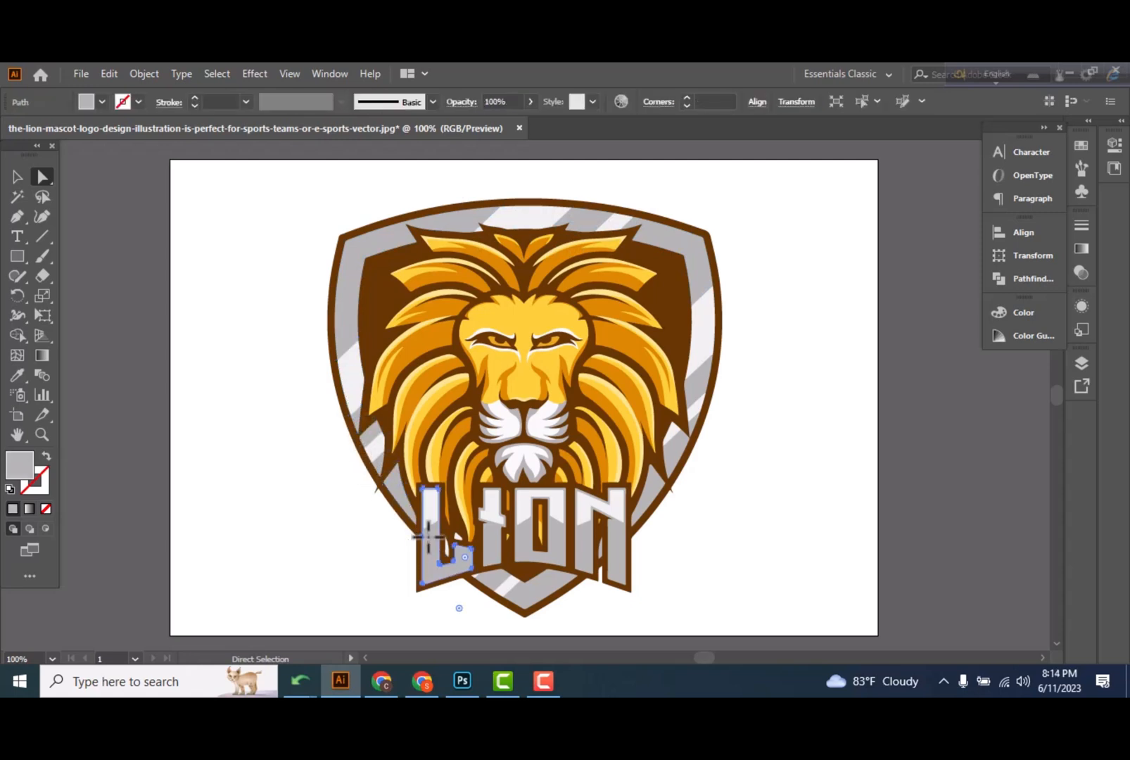
click(491, 545)
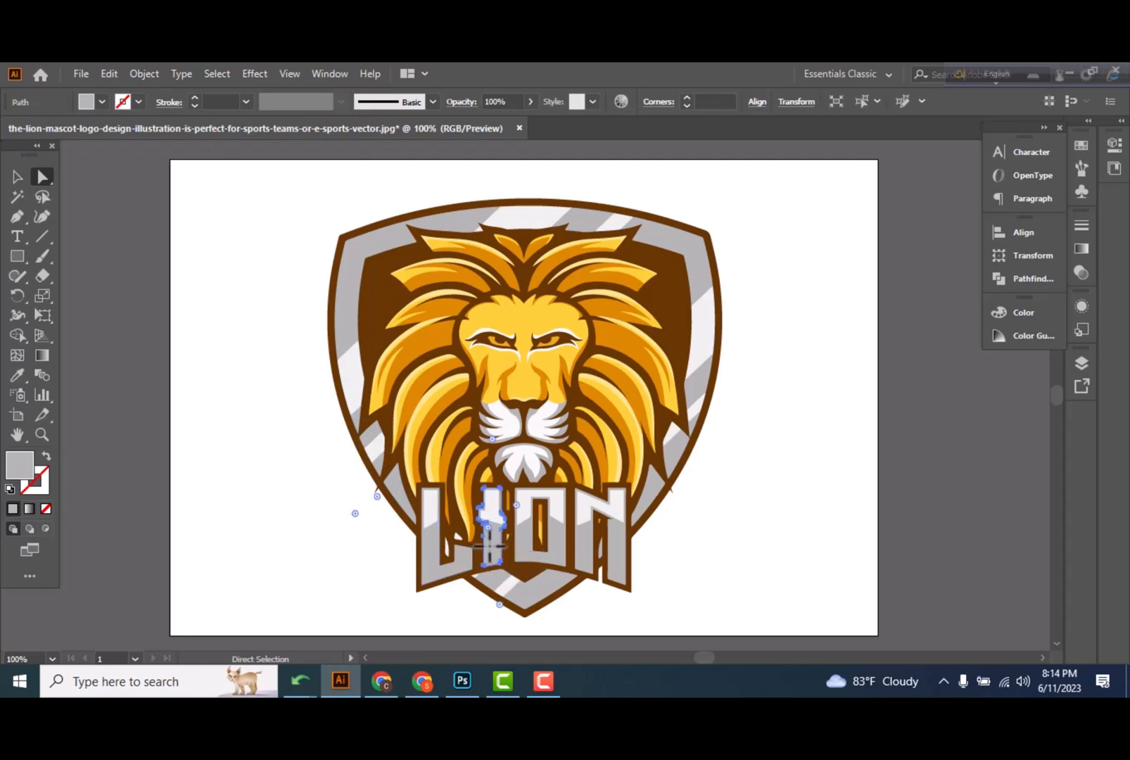
click(555, 547)
click(520, 594)
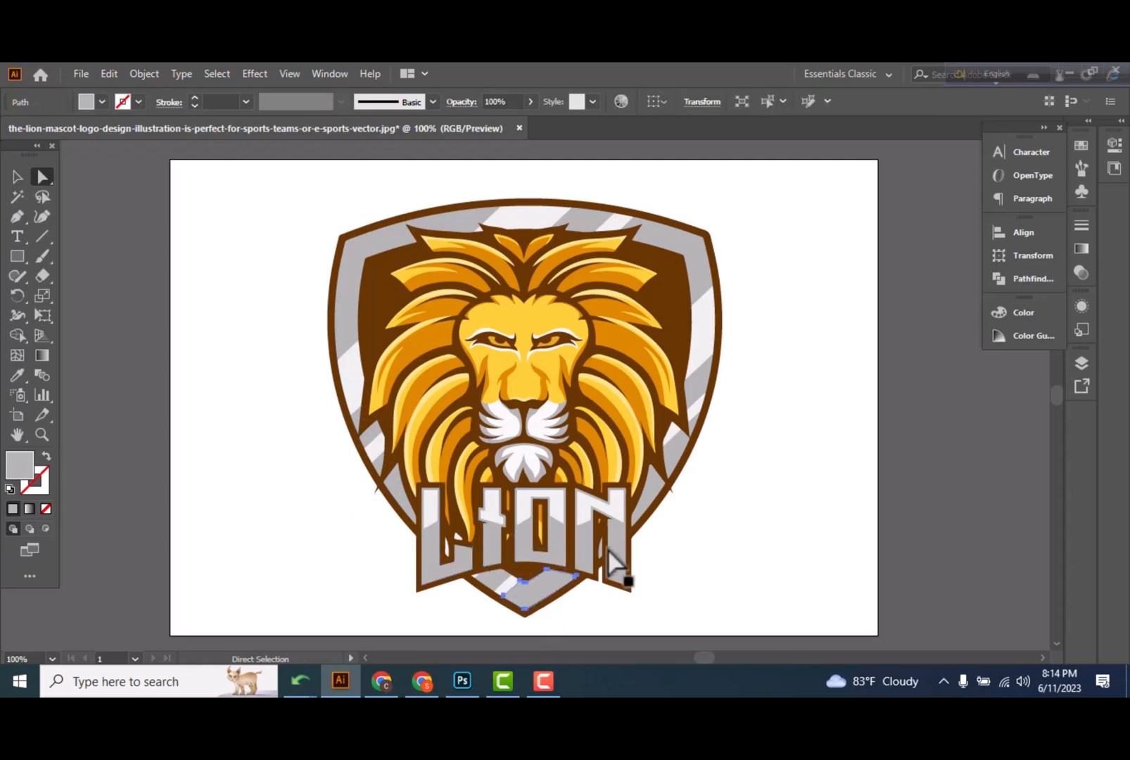
click(679, 475)
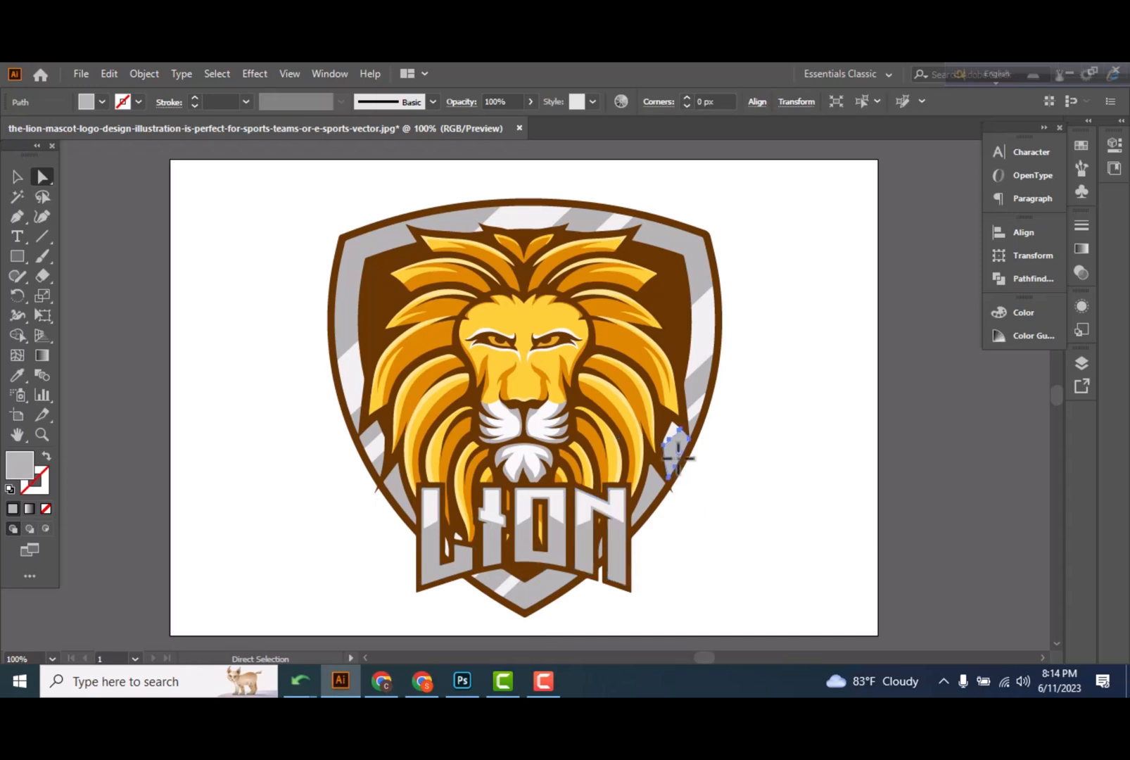
scroll(681, 472, up, 2)
click(705, 316)
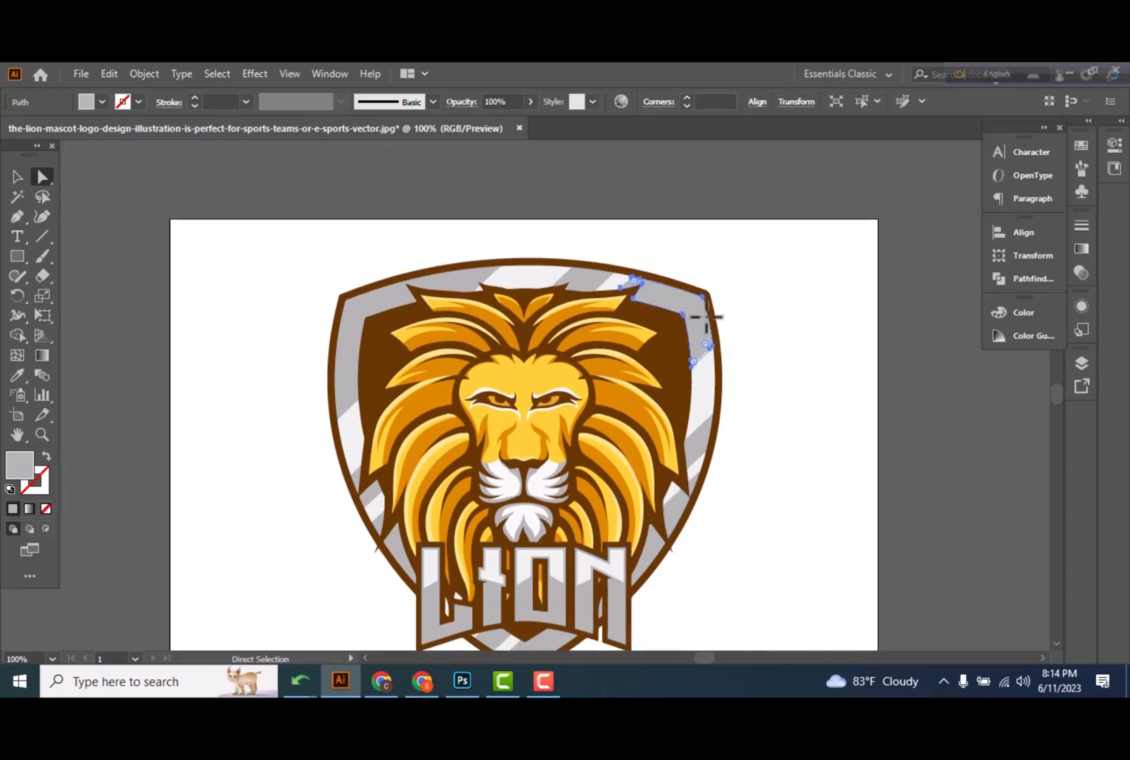
click(716, 309)
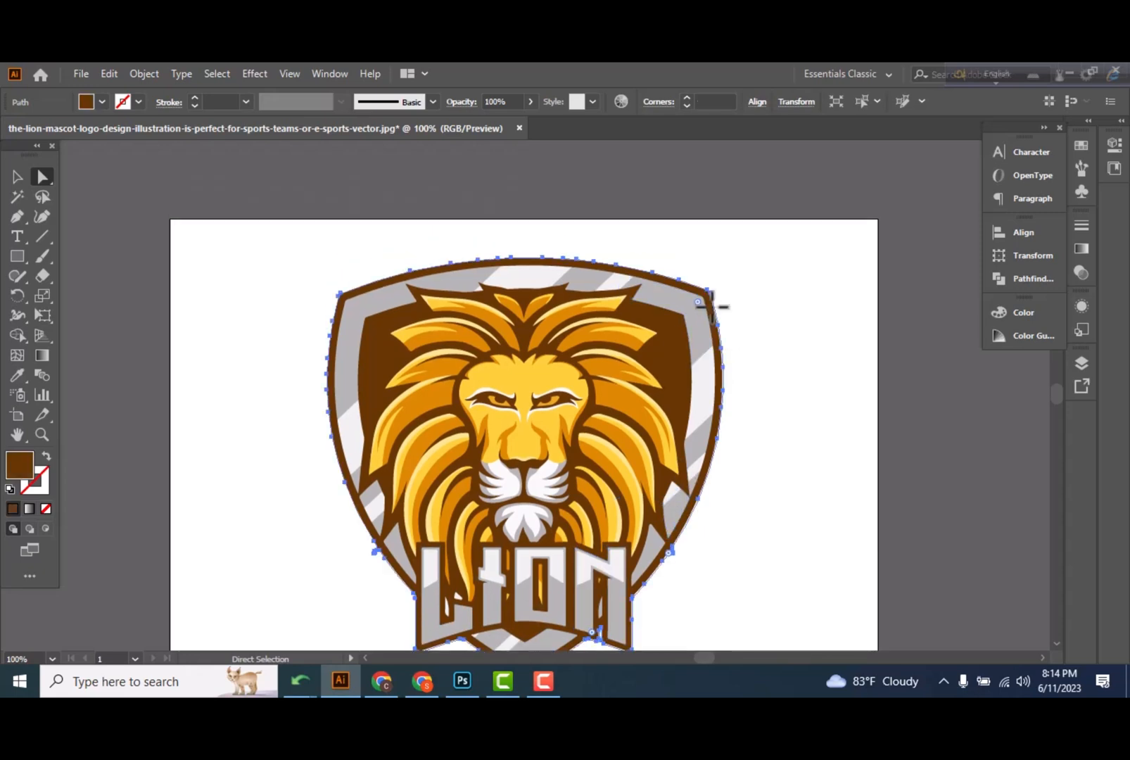
click(321, 373)
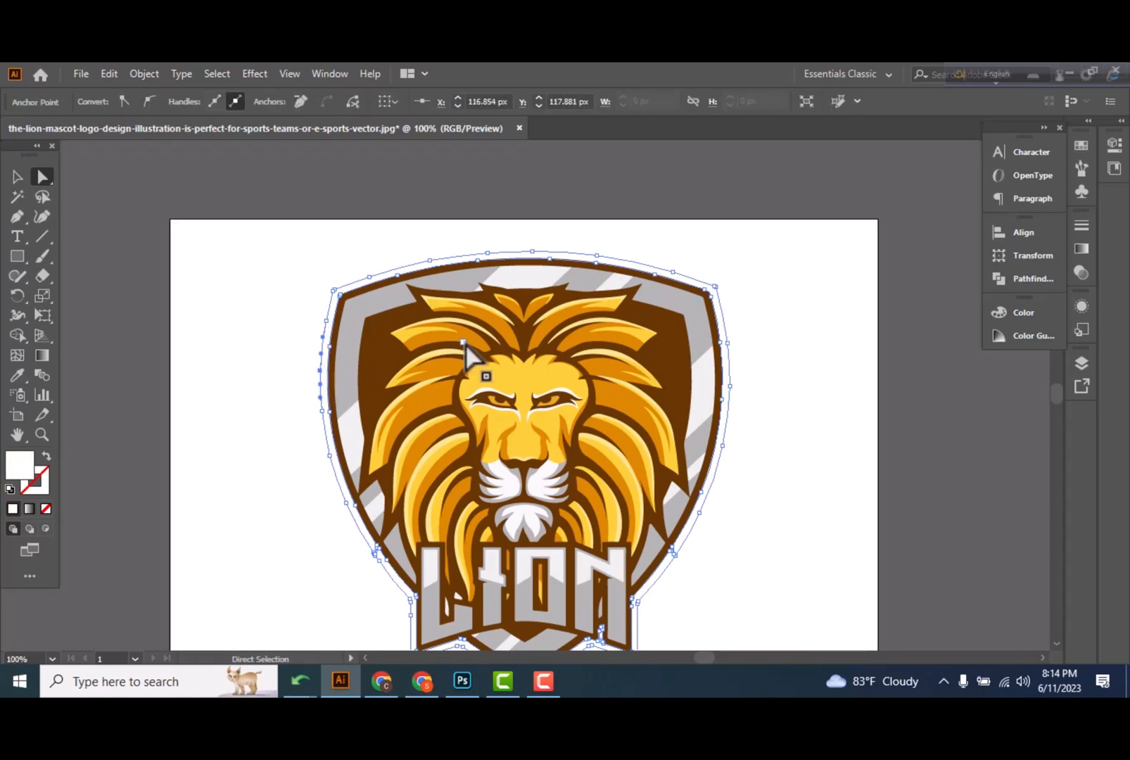
scroll(465, 345, down, 2)
scroll(465, 345, up, 1)
click(17, 177)
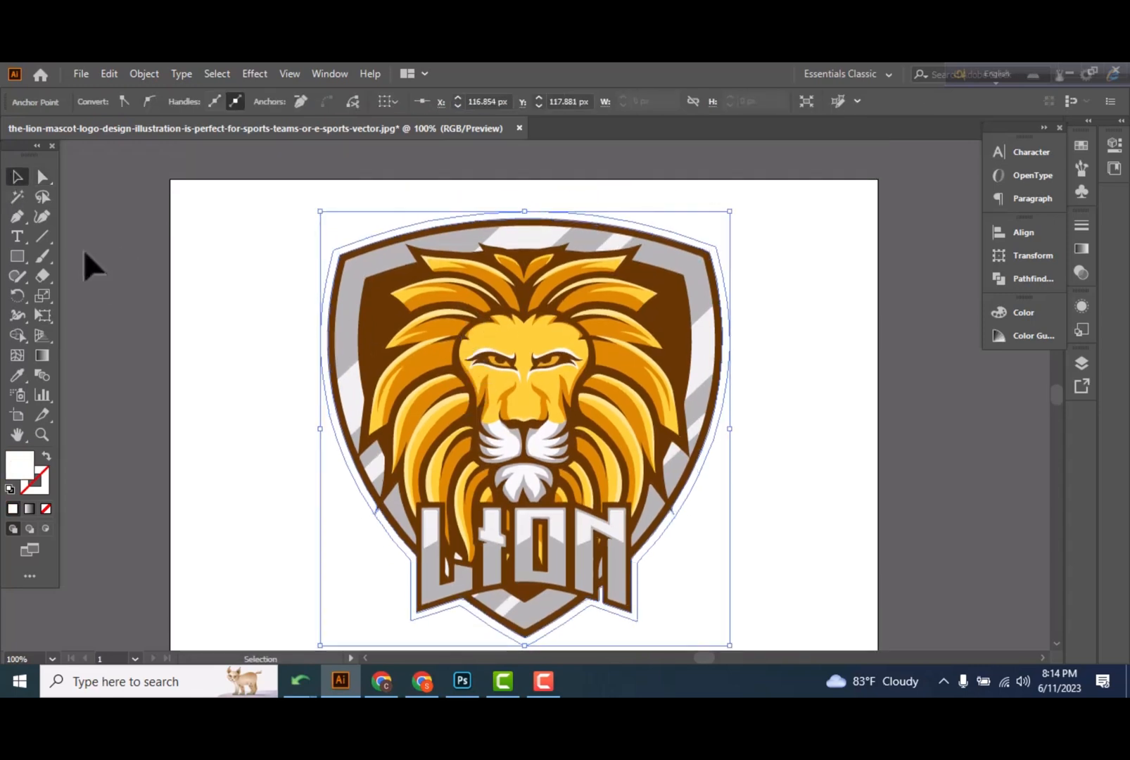
click(113, 257)
Group all the vector paths of the lion logo into one object.
key(ctrl+minus)
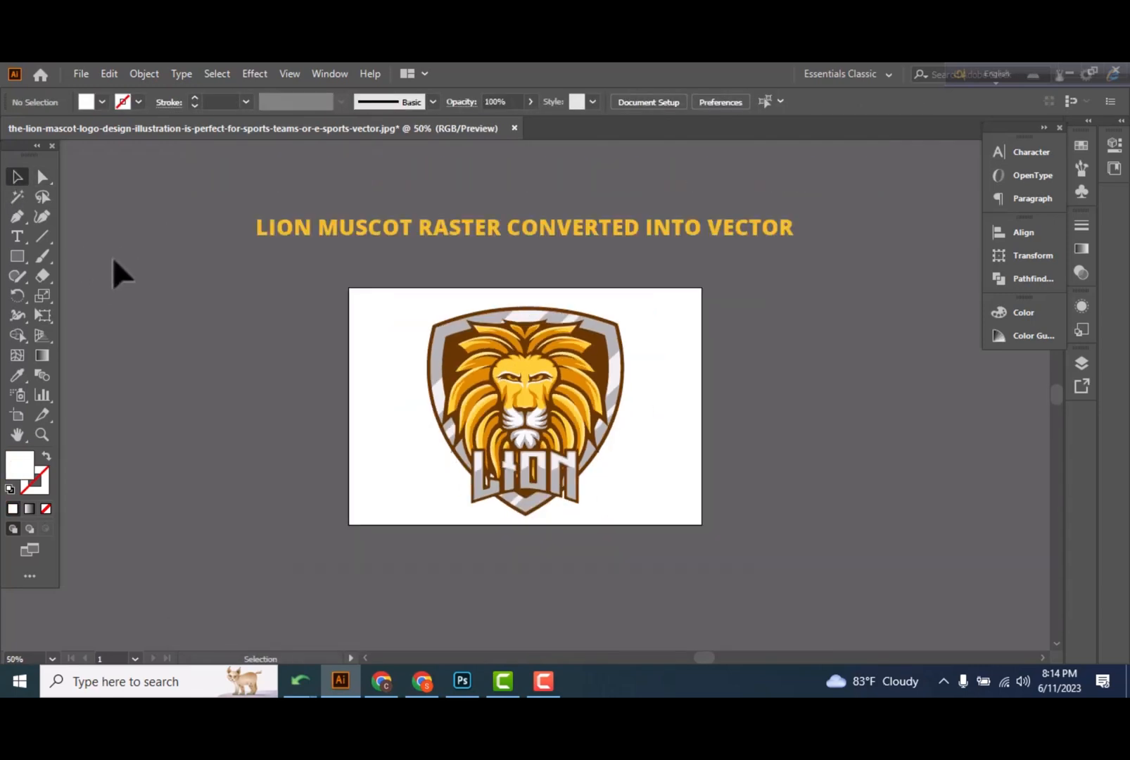
drag(324, 289, 656, 546)
key(a)
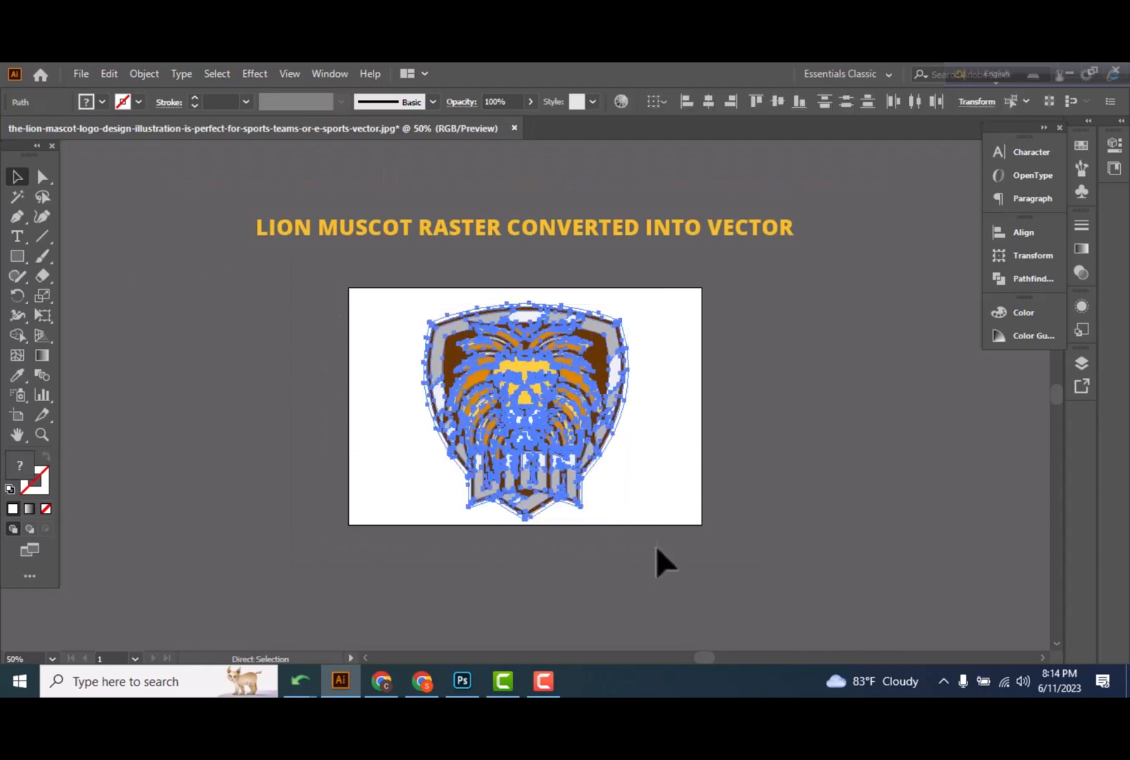
key(ctrl+g)
key(v)
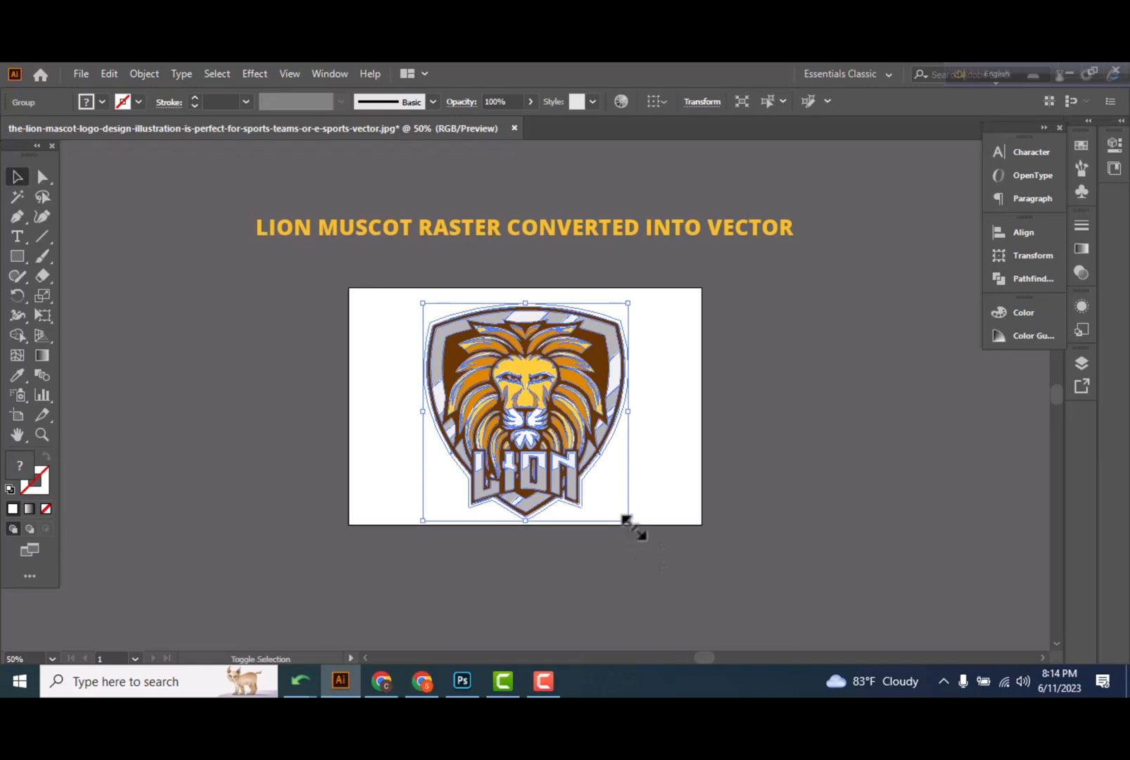
Scale the grouped lion logo down proportionally about its centre to roughly three quarters of its size, and deselect it.
drag(626, 519, 602, 491)
click(569, 562)
scroll(569, 562, up, 1)
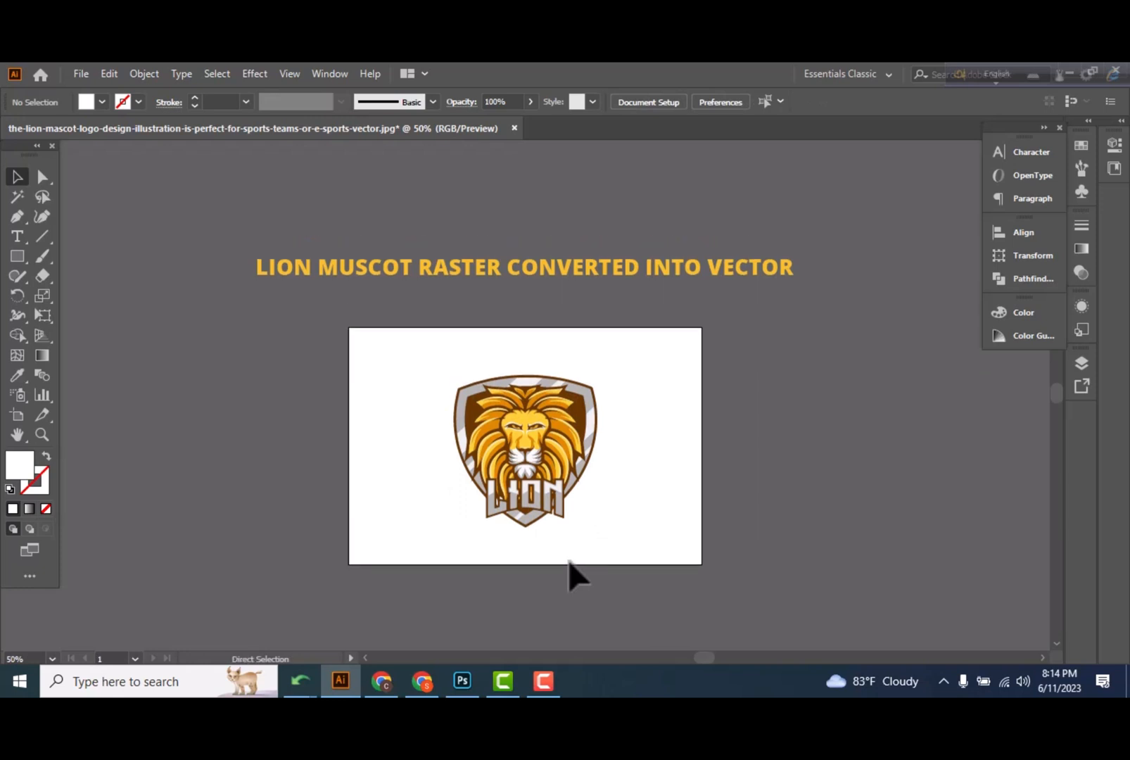
key(ctrl+plus)
scroll(546, 520, down, 3)
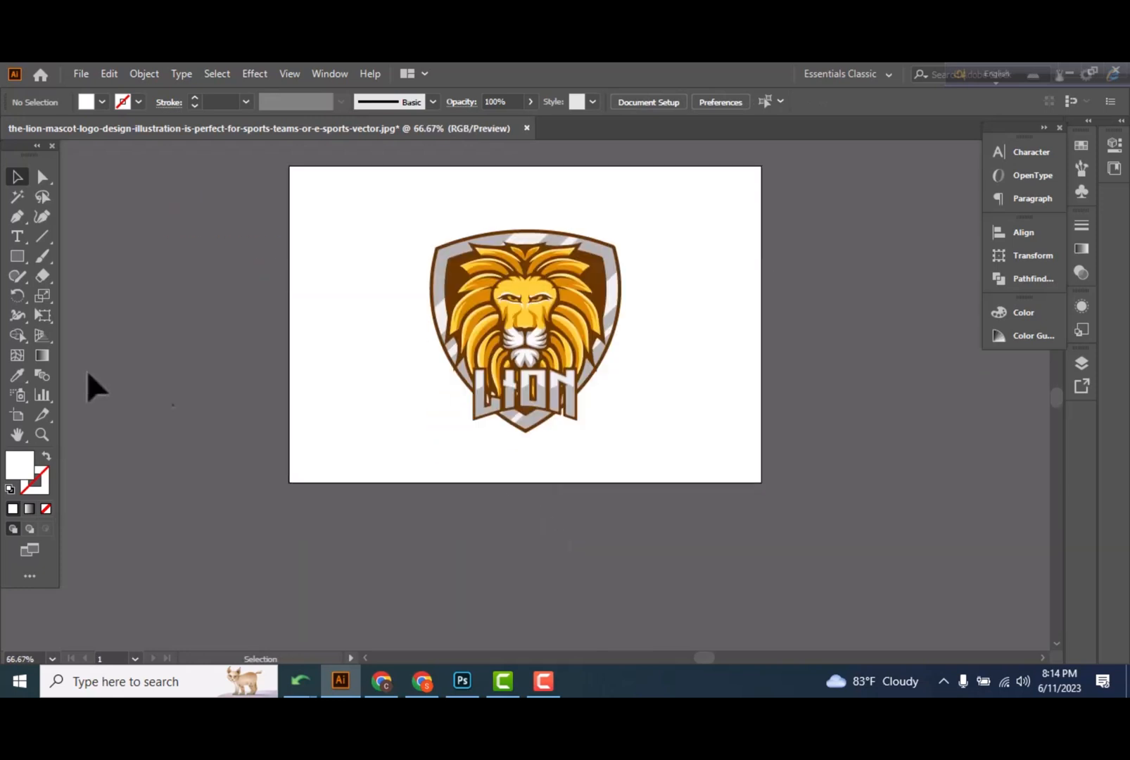
Draw a rectangle slightly larger than the artboard and fill it with the yellow sampled from the heading text.
scroll(426, 408, up, 2)
click(17, 259)
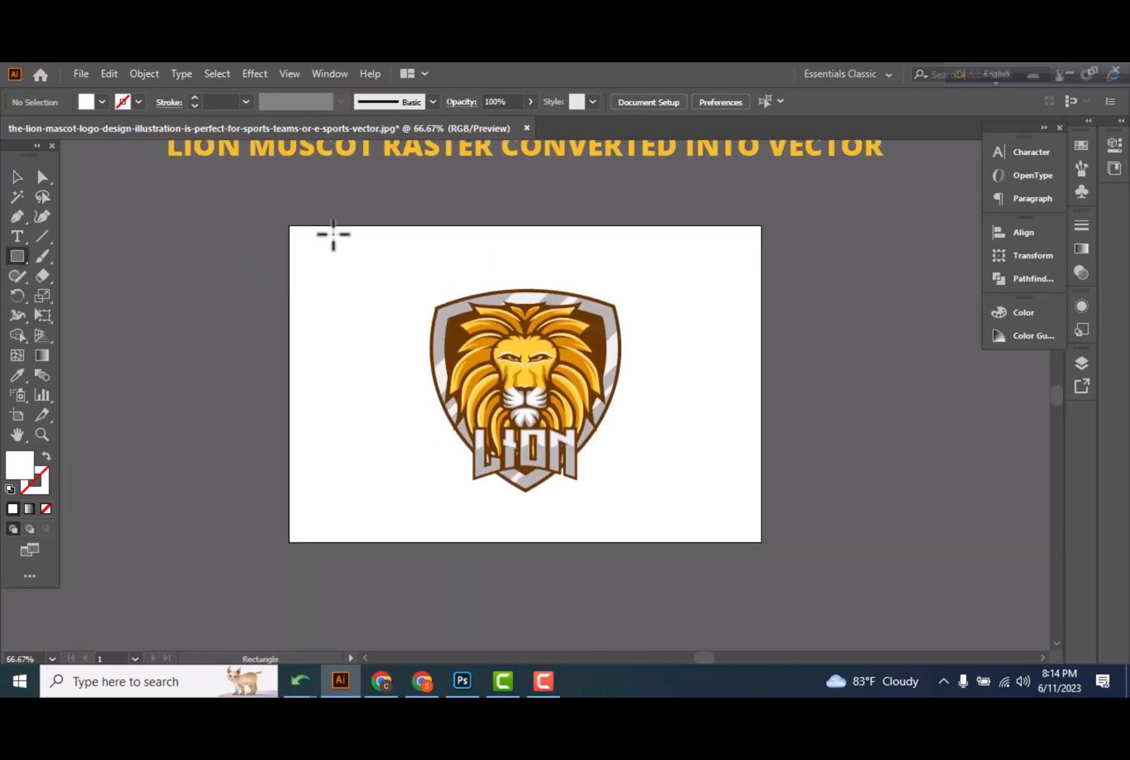
drag(285, 219, 764, 550)
click(16, 376)
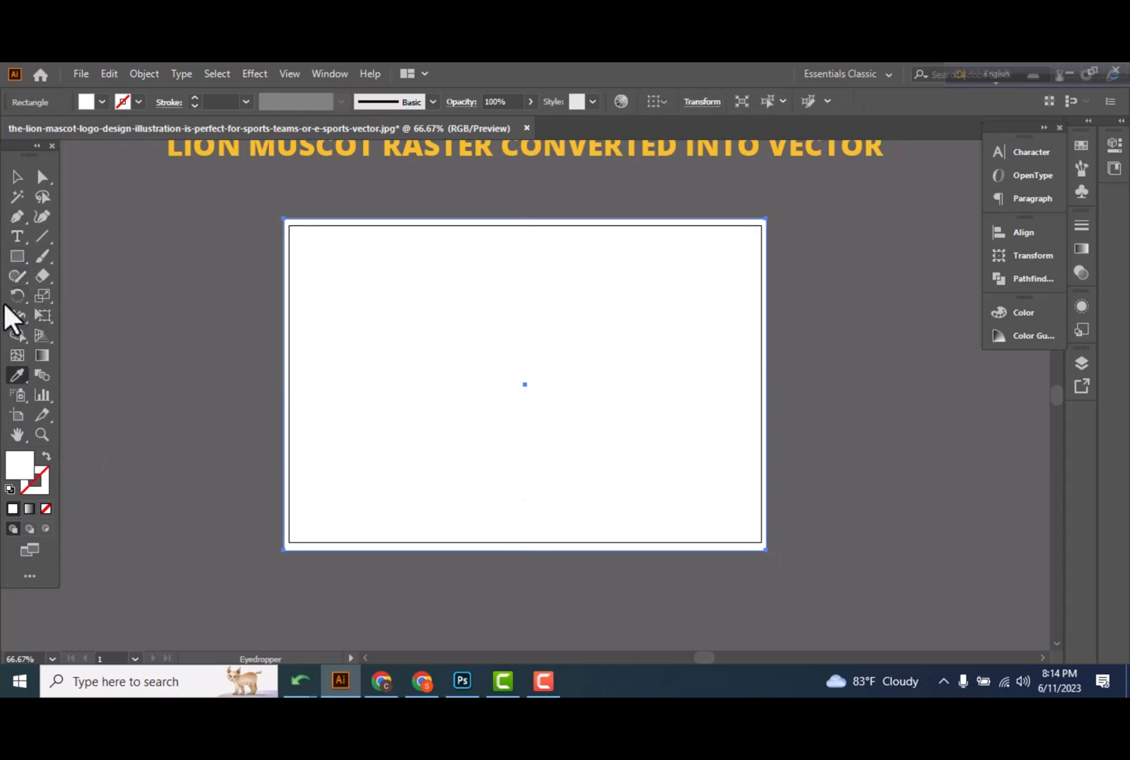
click(305, 150)
click(17, 177)
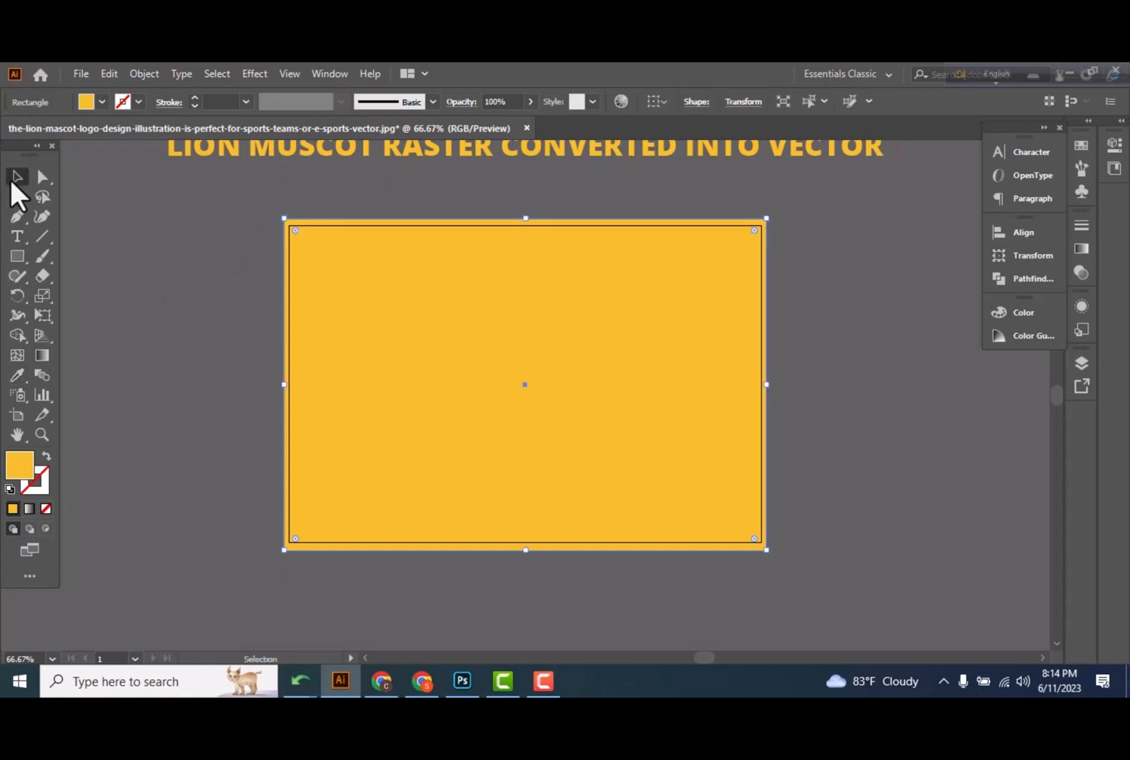
Send the yellow rectangle to the back, behind the lion logo, and deselect it.
right_click(539, 441)
mouse_move(578, 361)
click(814, 410)
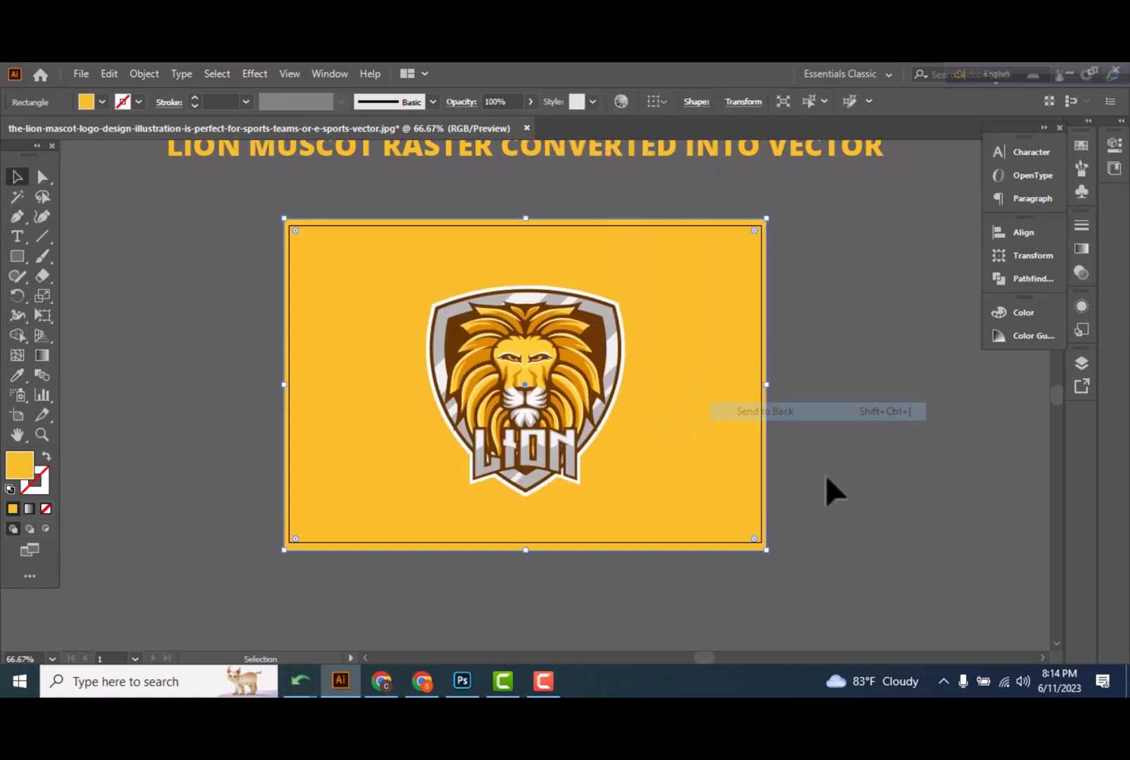
click(826, 479)
Resize the yellow rectangle so its right and top edges line up with the artboard edges.
scroll(829, 483, up, 1)
key(ctrl+equal)
key(ctrl+equal)
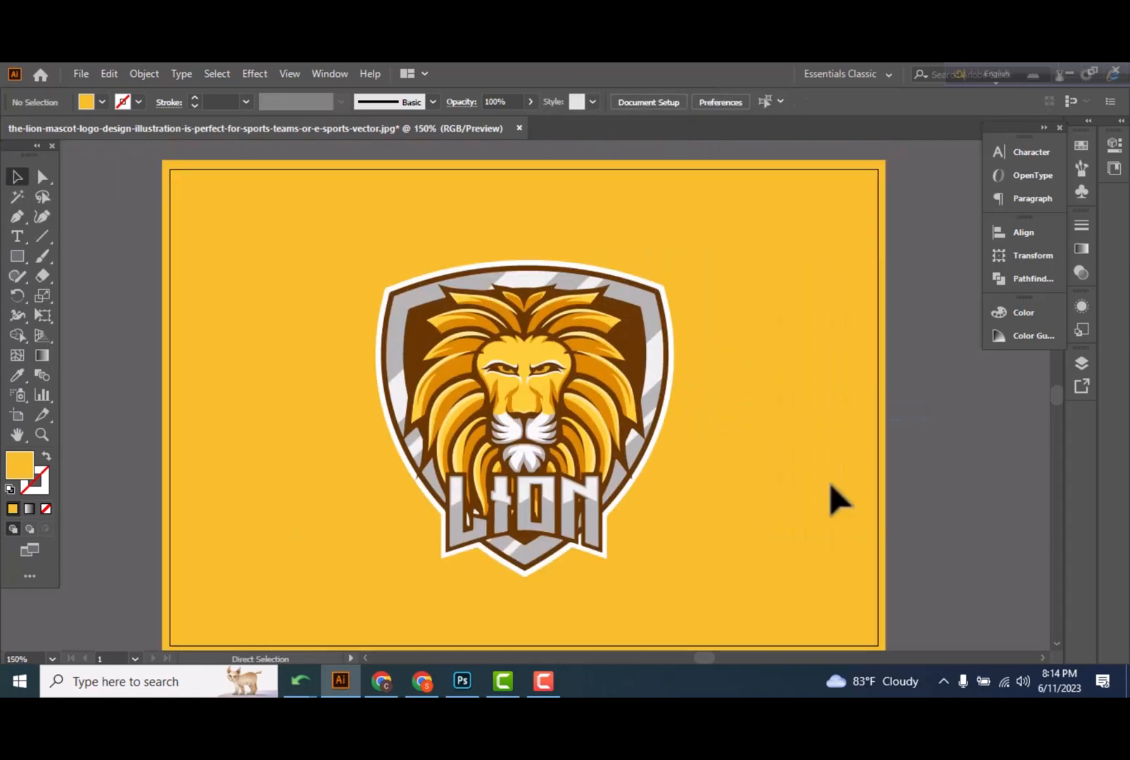
drag(850, 471, 678, 482)
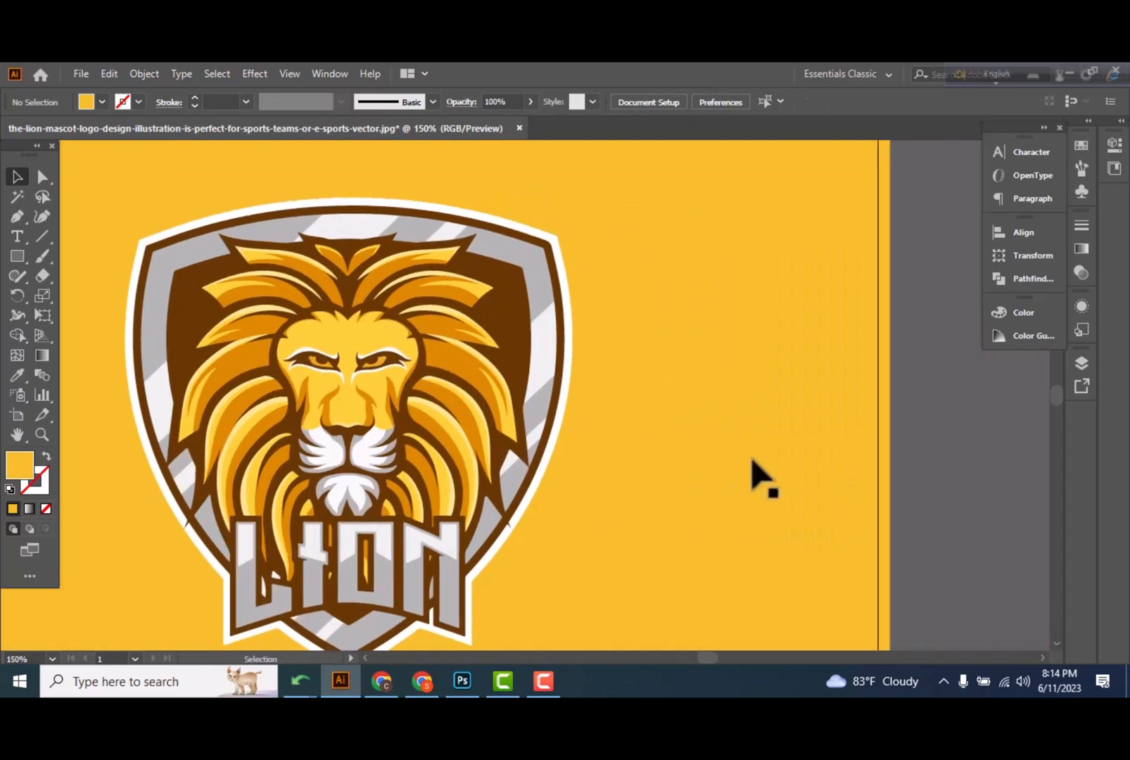
click(868, 472)
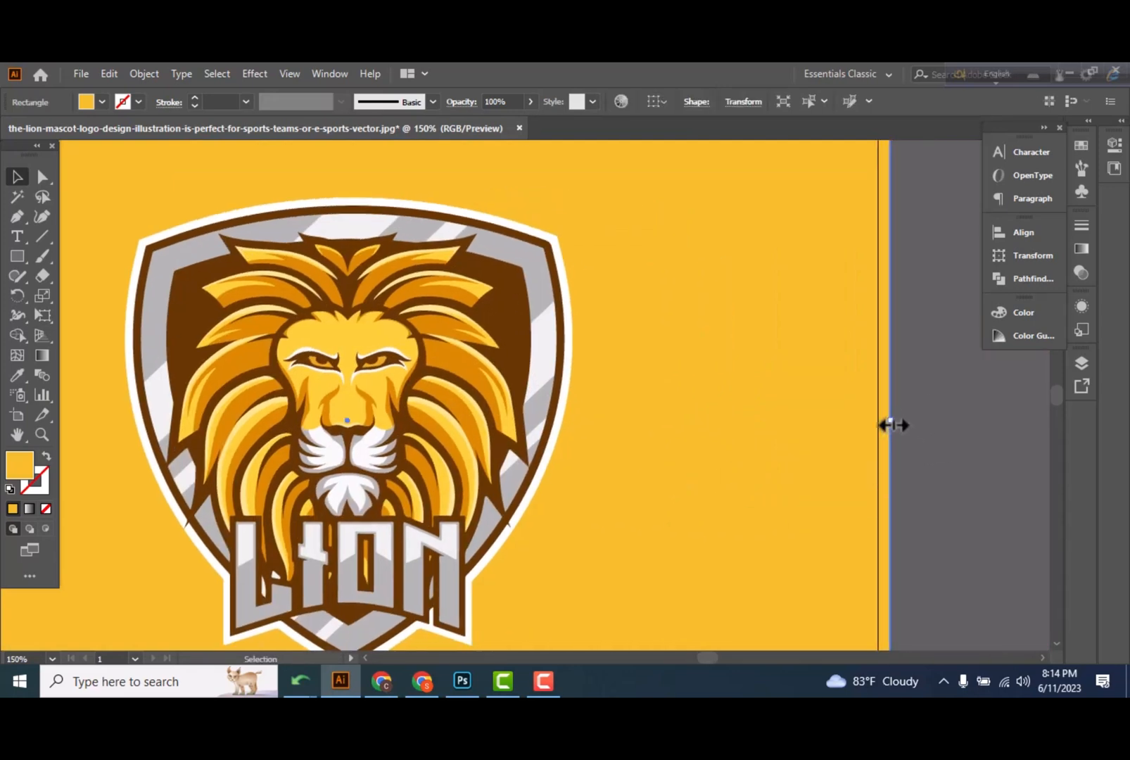
drag(893, 425, 879, 435)
drag(253, 300, 479, 496)
drag(568, 254, 573, 273)
Align the yellow rectangle's left and bottom edges with the artboard edges and deselect it.
drag(345, 517, 558, 342)
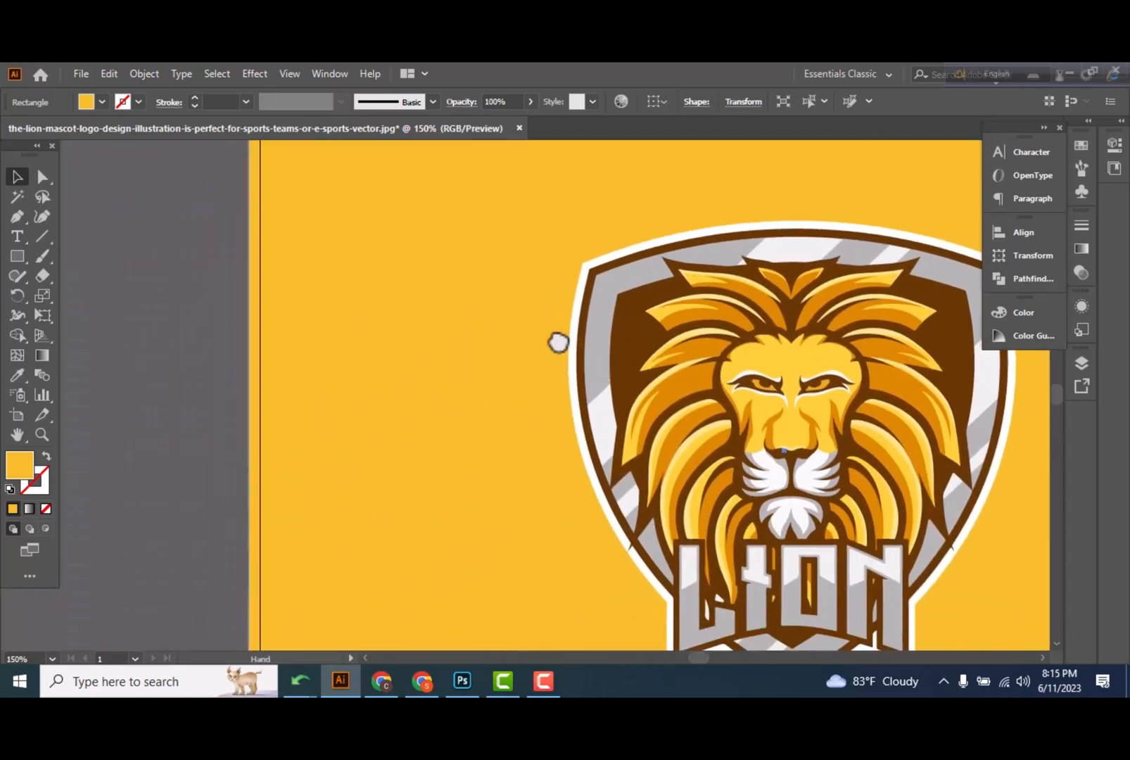
drag(249, 451, 260, 462)
scroll(529, 459, down, 3)
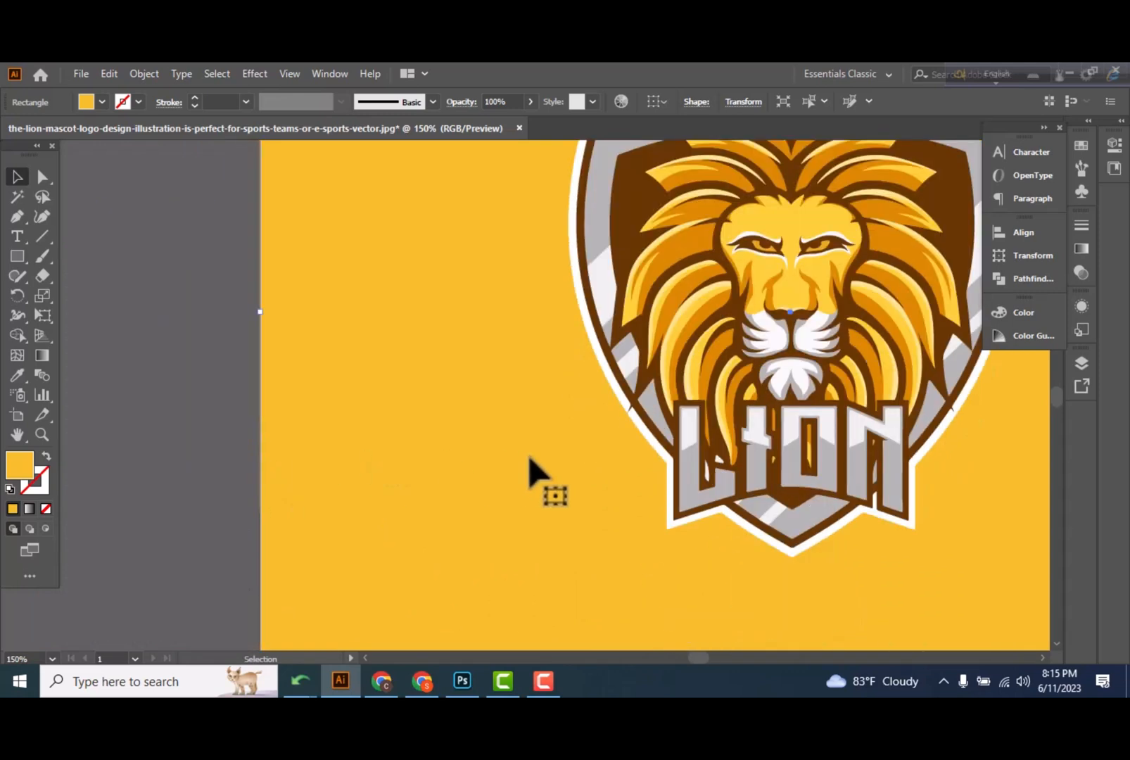
scroll(530, 459, down, 4)
scroll(529, 459, right, 3)
drag(641, 512, 647, 498)
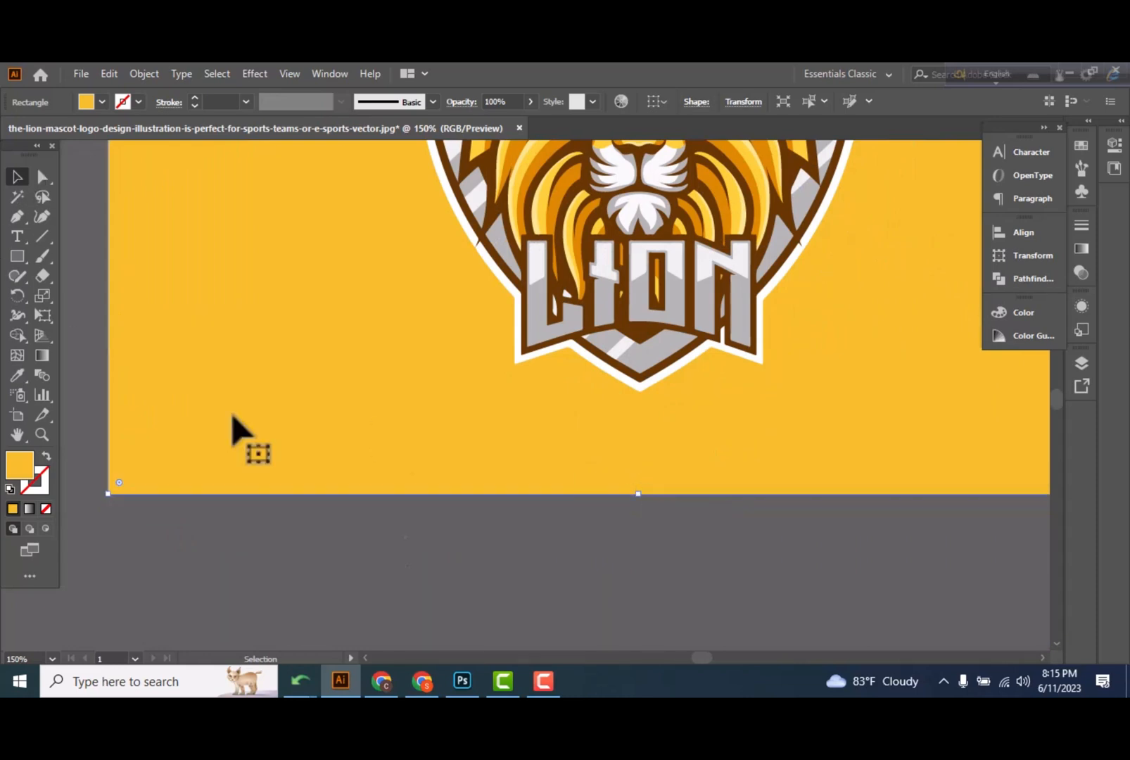
click(630, 616)
Scale the lion logo down proportionally about its centre to roughly 85% of its size, and deselect it.
scroll(612, 563, up, 2)
key(ctrl+minus)
key(ctrl+minus)
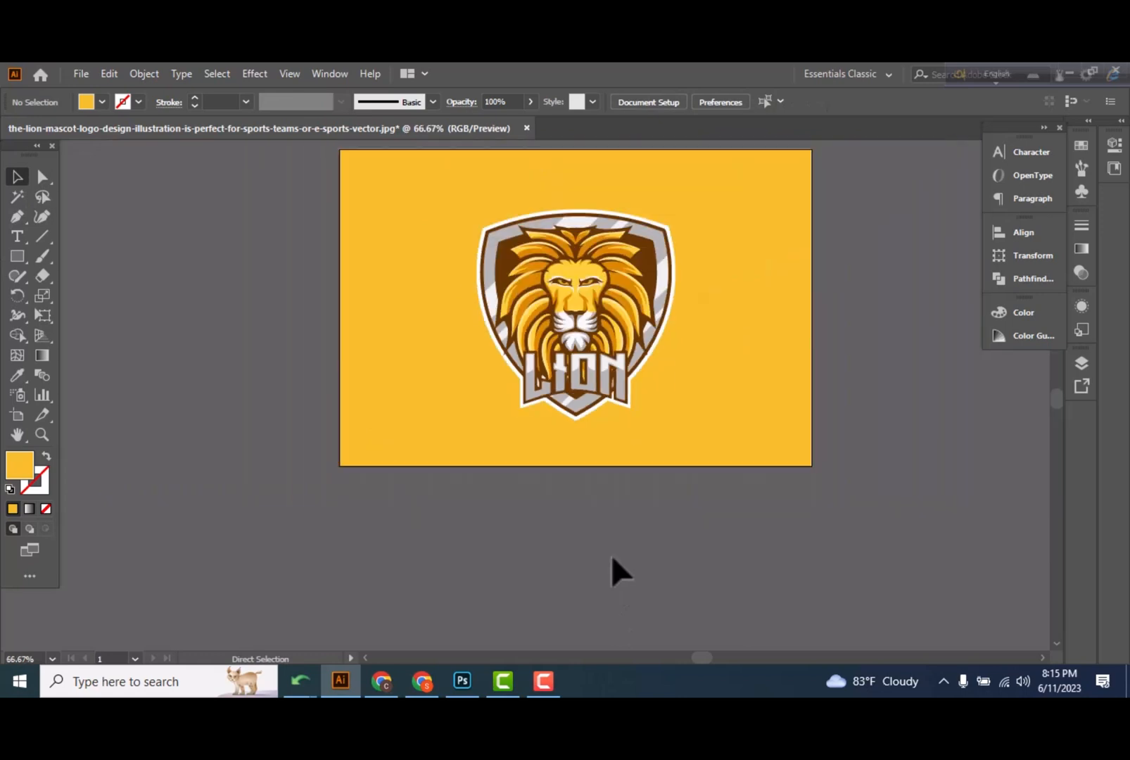
drag(631, 518, 578, 584)
click(532, 371)
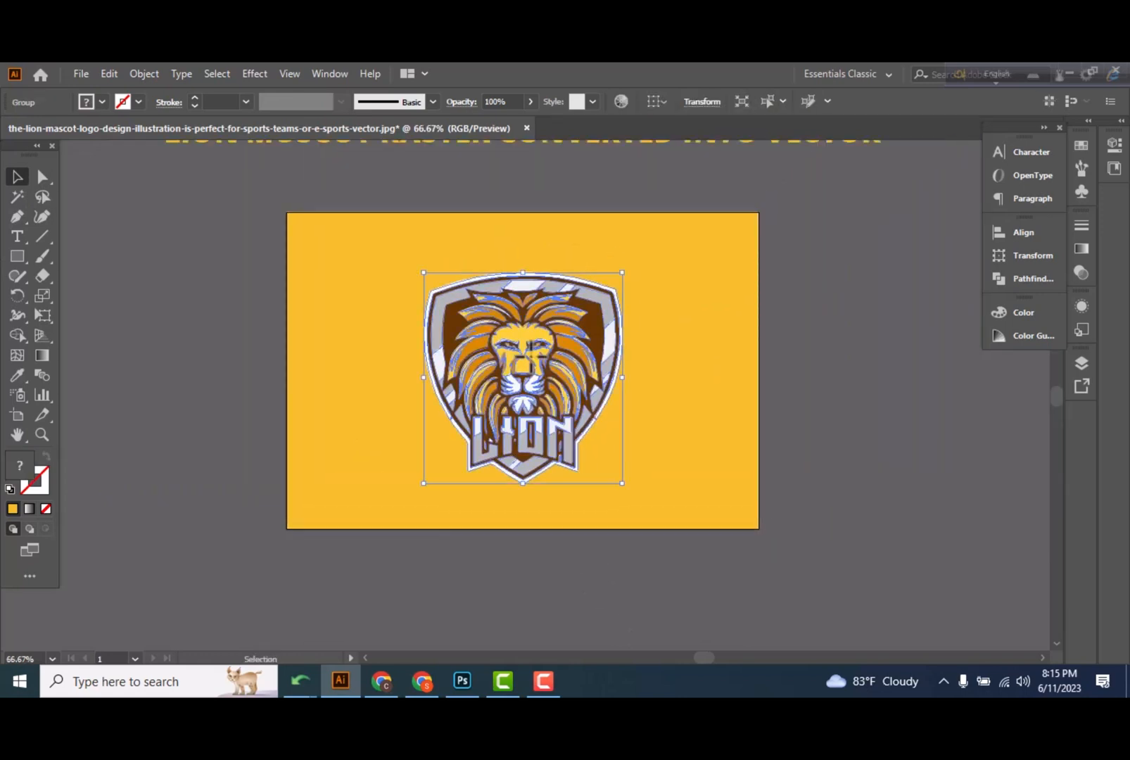
mouse_move(631, 489)
mouse_down()
mouse_move(648, 502)
mouse_move(621, 475)
mouse_up()
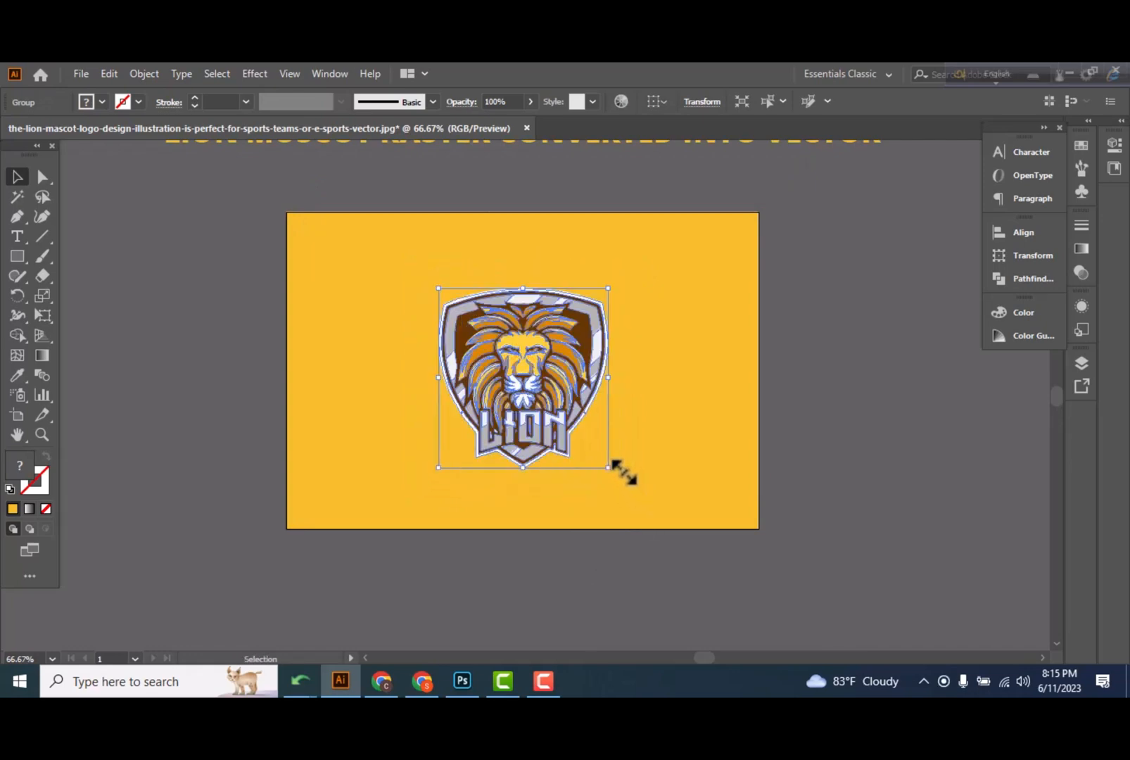
click(539, 566)
Duplicate the lion logo and place the copy below the artboard's lower left part.
scroll(556, 391, down, 3)
click(539, 288)
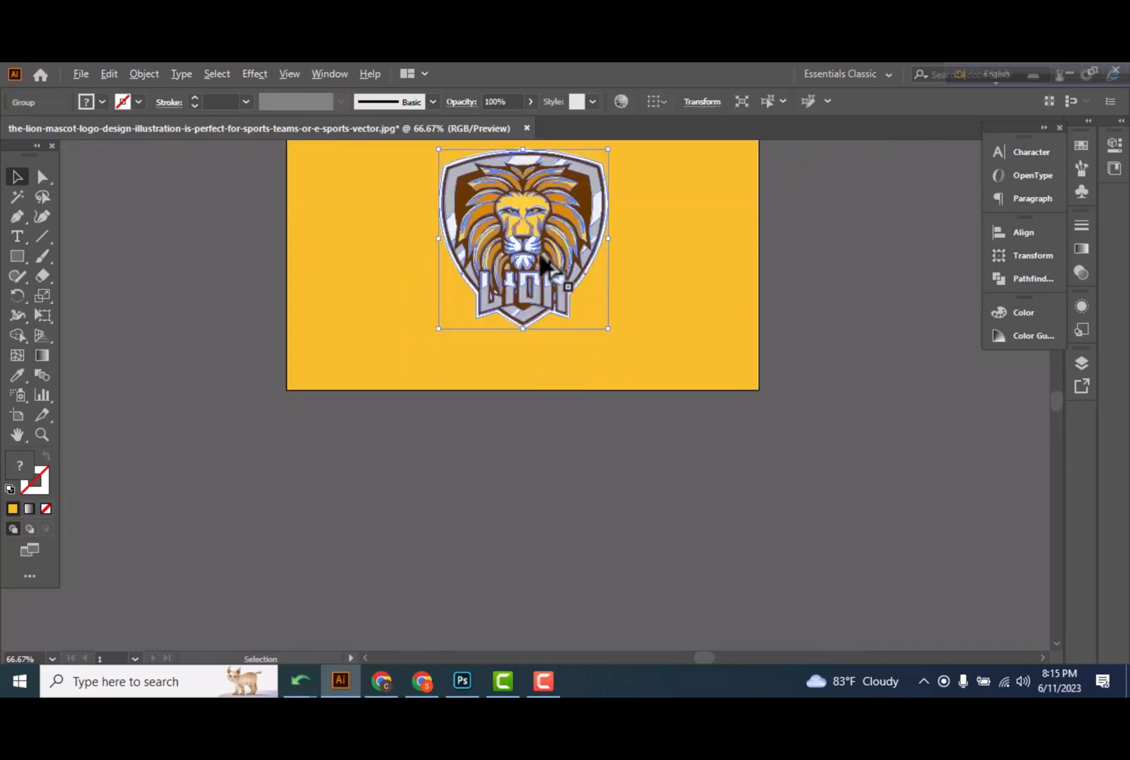
drag(545, 250, 347, 545)
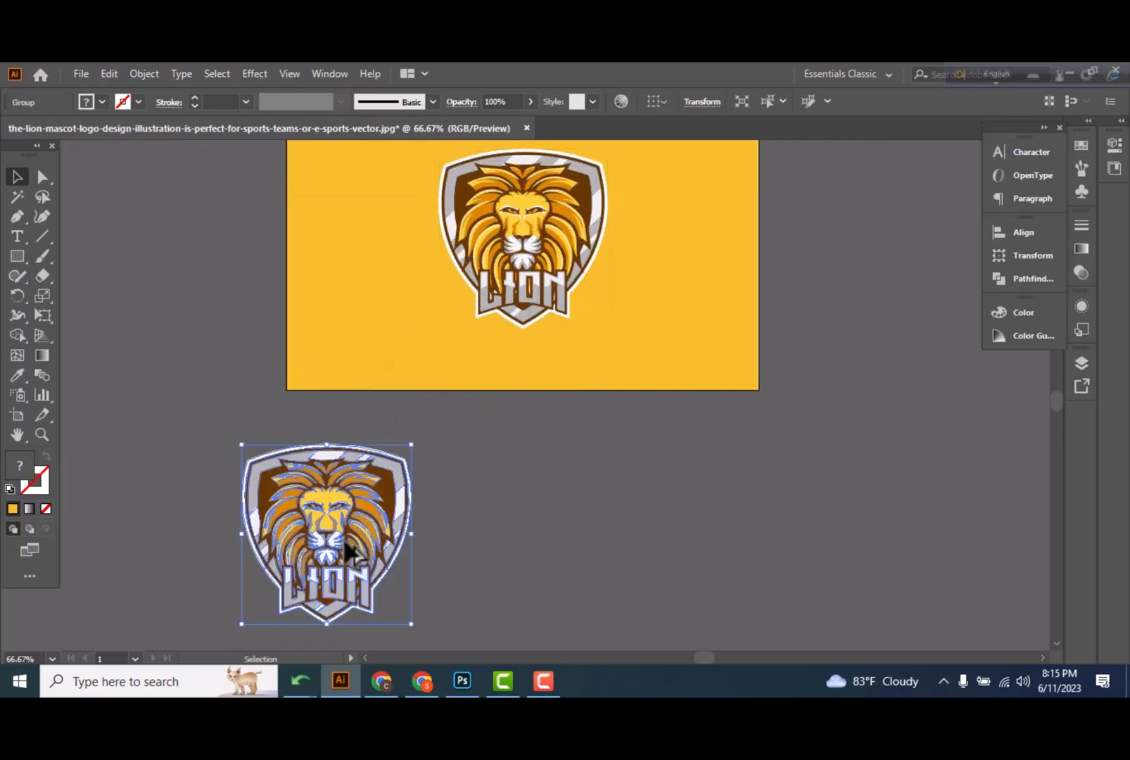
click(484, 498)
Enlarge the lion logo on the artboard proportionally about its centre until it nearly fills the artboard's height.
scroll(485, 503, up, 4)
click(512, 396)
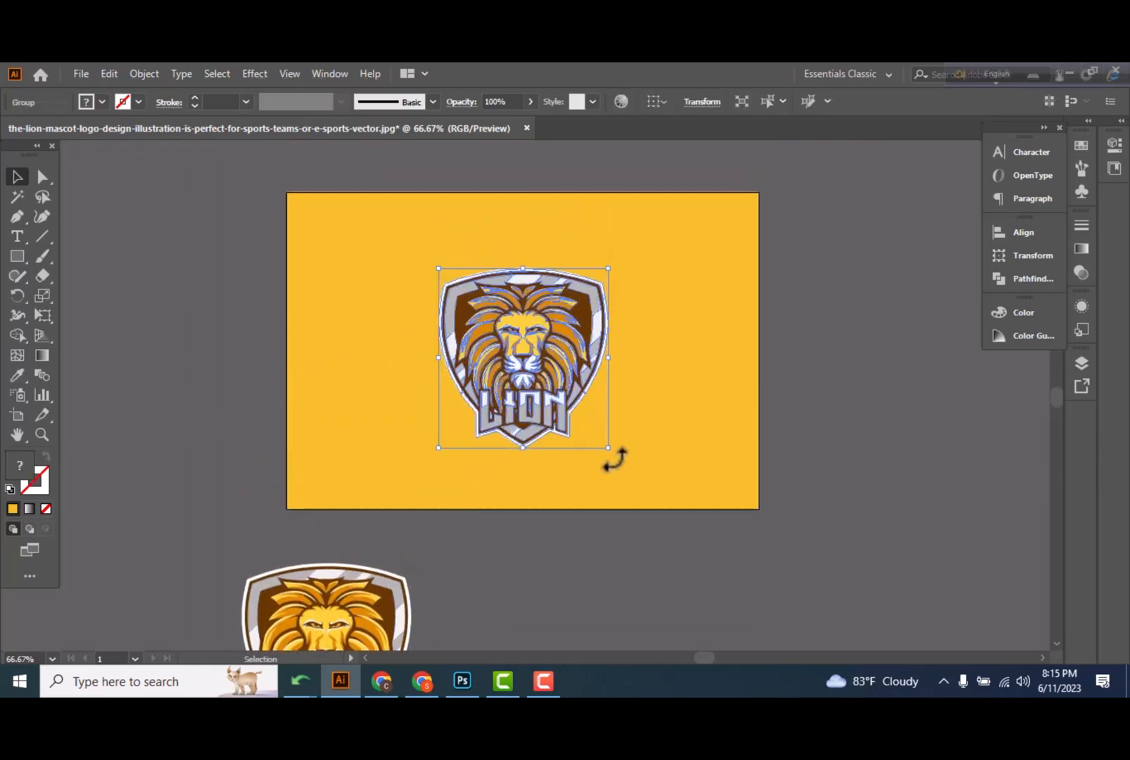
drag(608, 448, 665, 505)
click(631, 570)
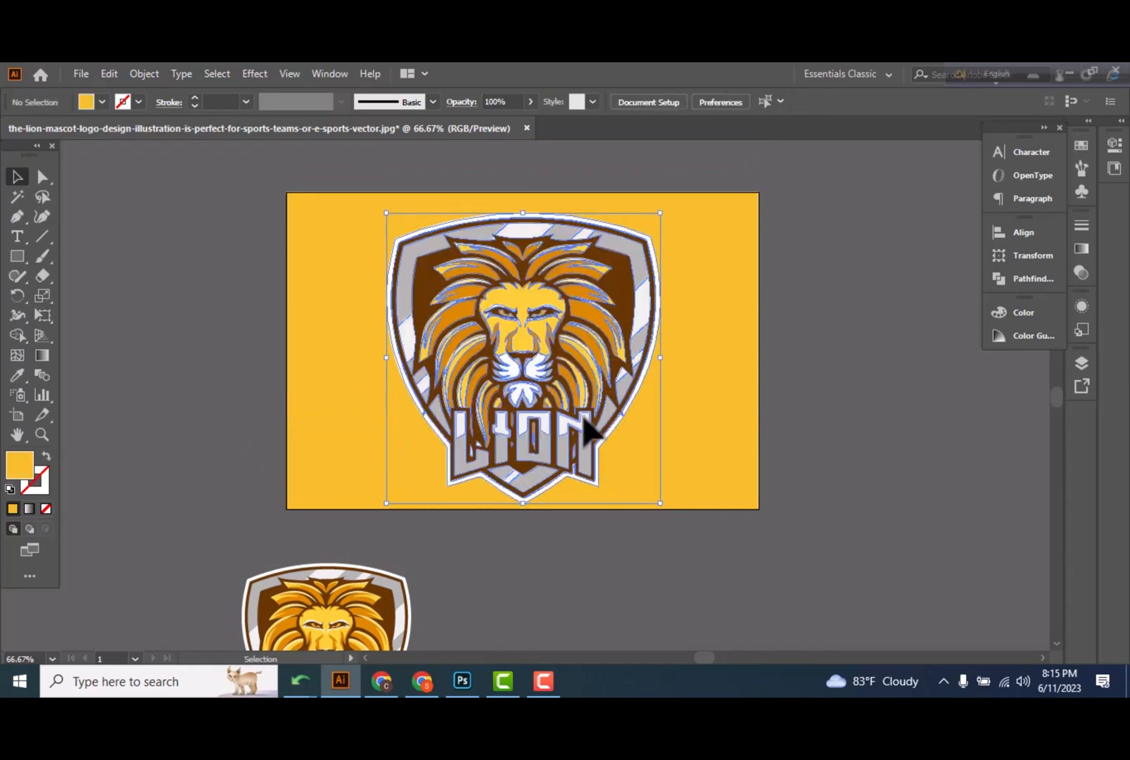
Move the large lion logo over the artboard's upper right corner and enlarge it slightly so it overhangs the edges.
drag(533, 359, 670, 308)
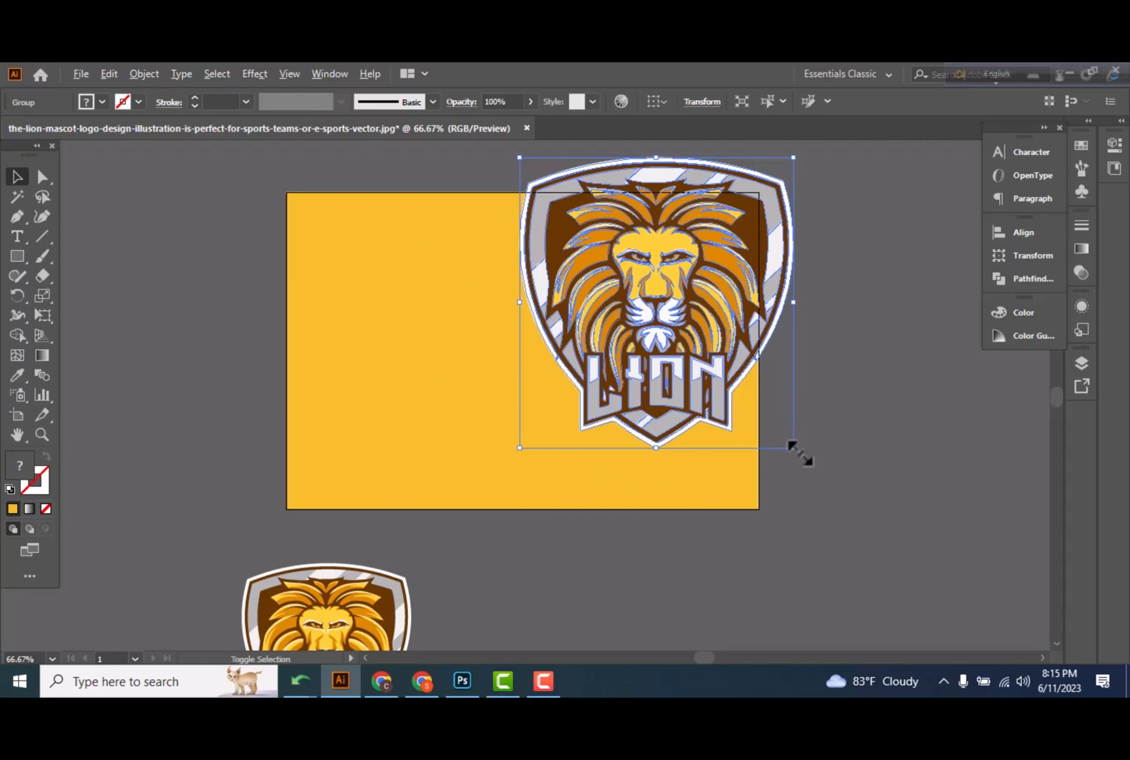
drag(793, 445, 801, 457)
drag(695, 328, 695, 340)
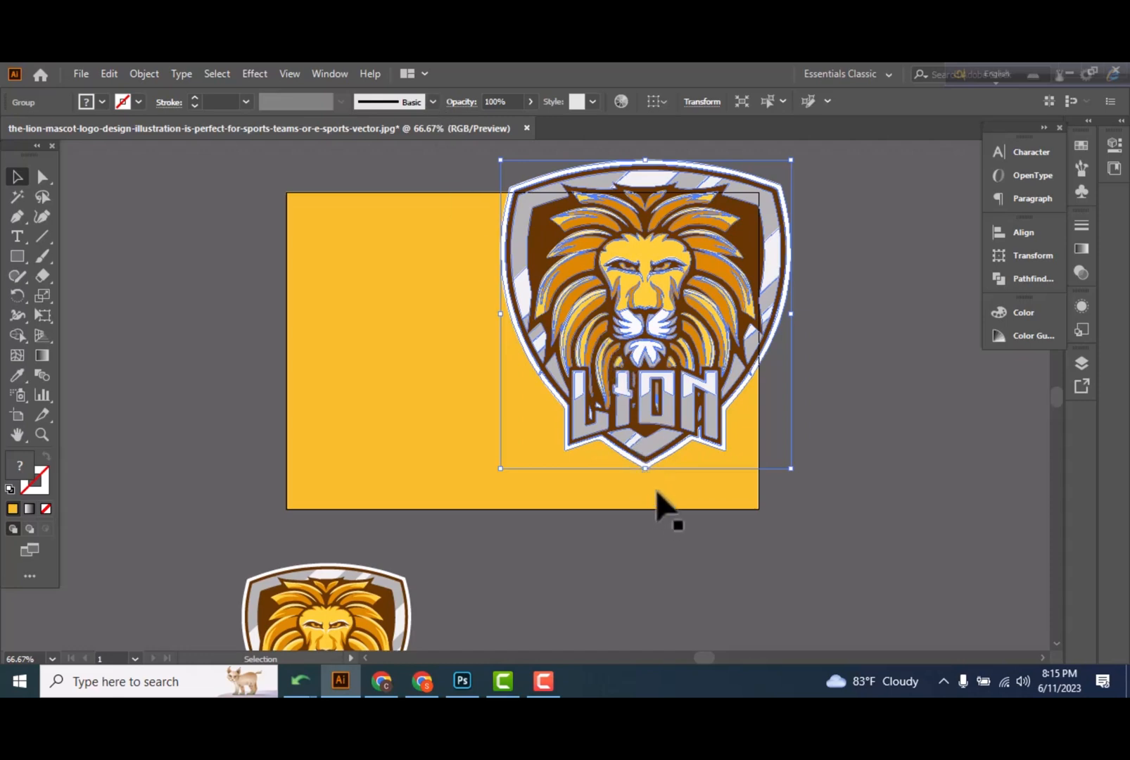
Set the large lion logo's opacity to 21% and deselect it.
scroll(657, 493, up, 1)
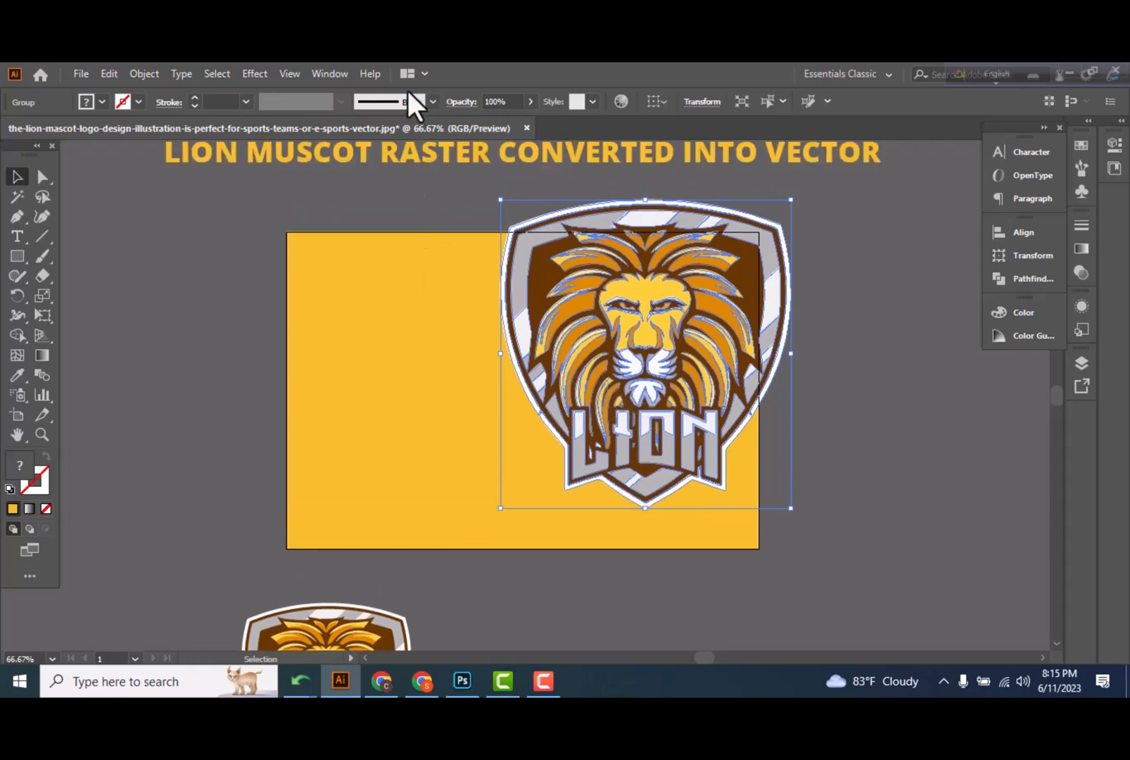
click(531, 101)
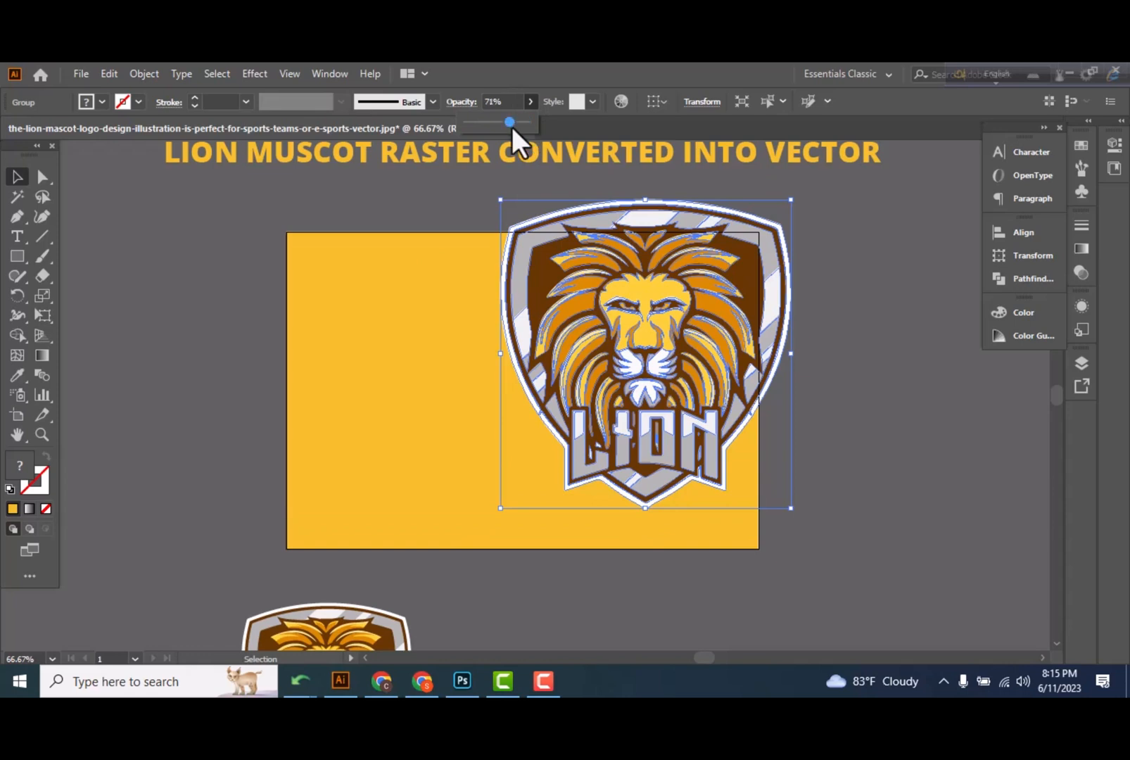
drag(488, 135, 482, 137)
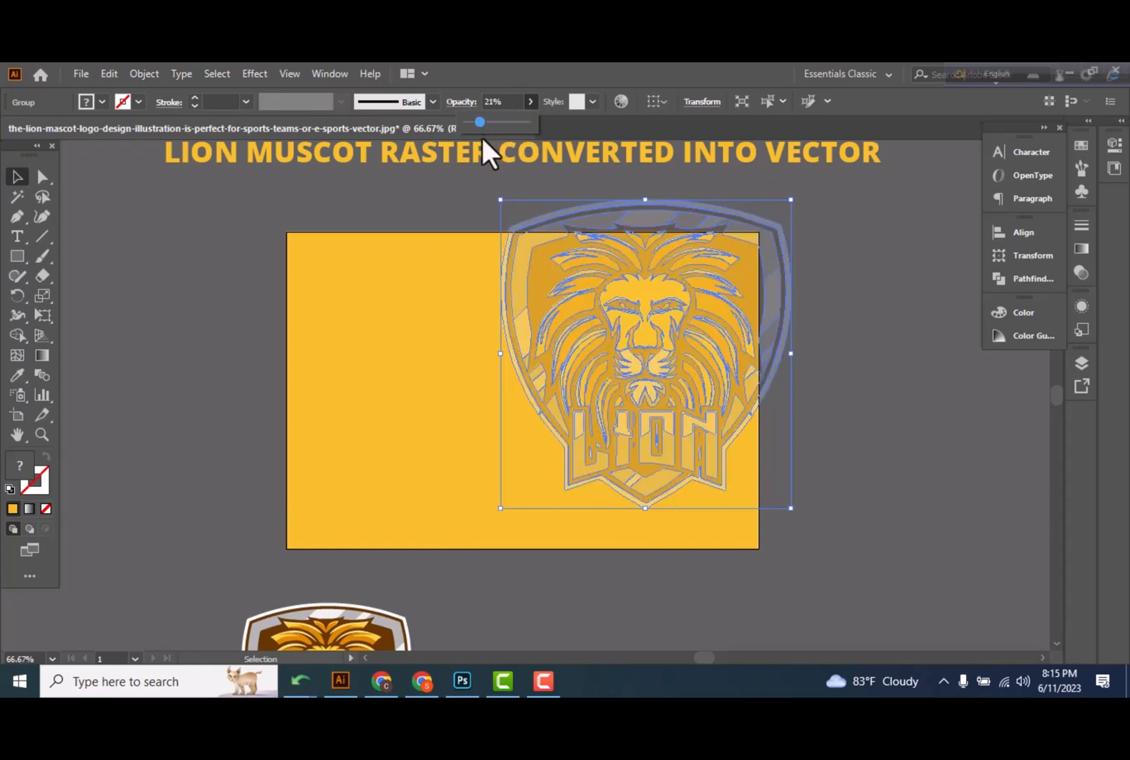
click(411, 199)
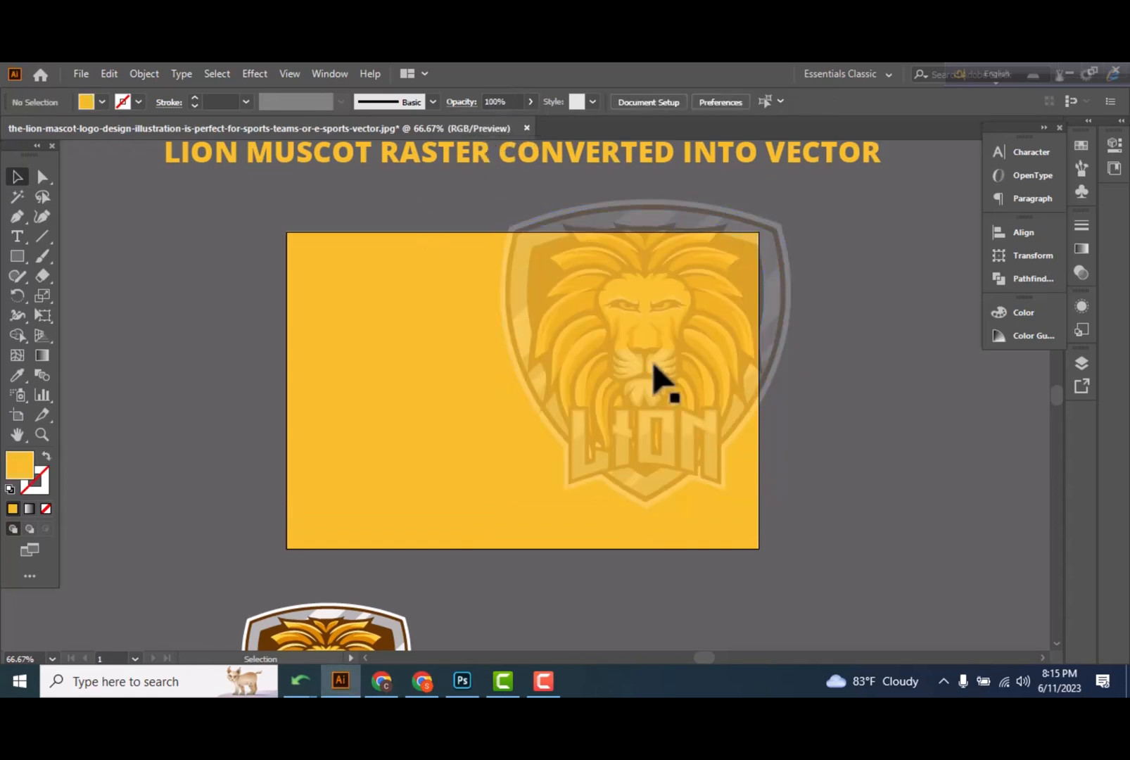
Set the large lion logo's opacity to 15% and deselect it.
click(643, 232)
click(505, 101)
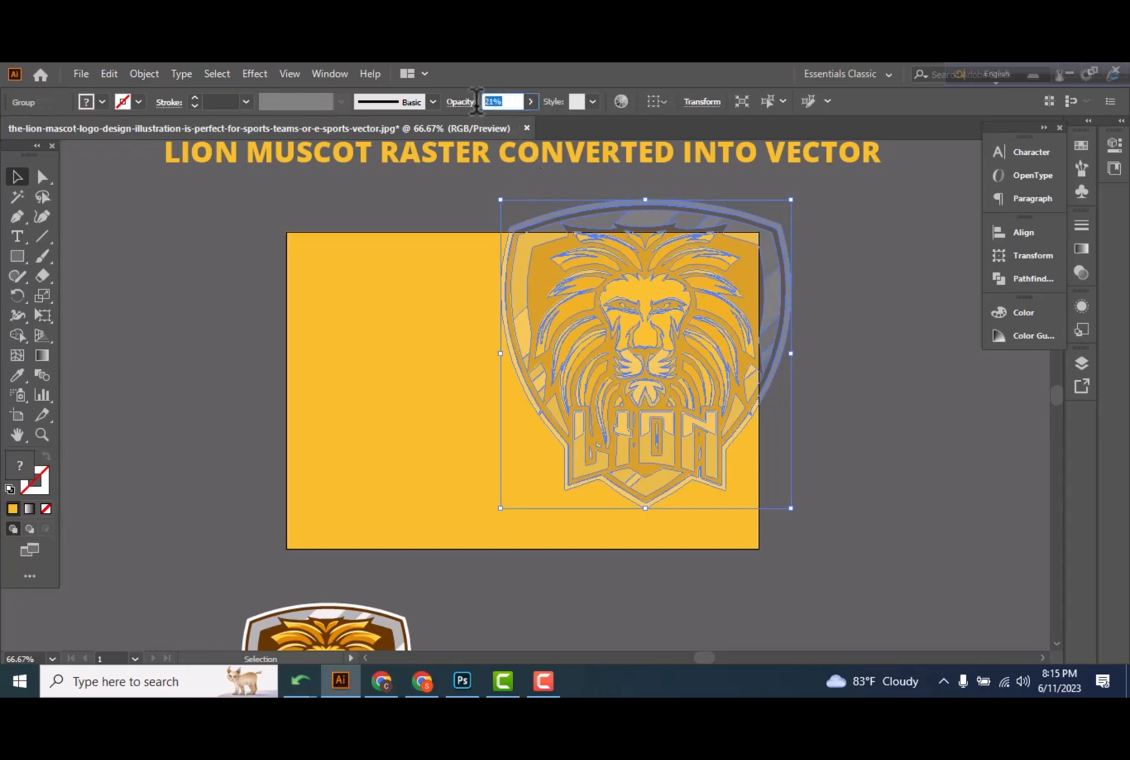
text(1)
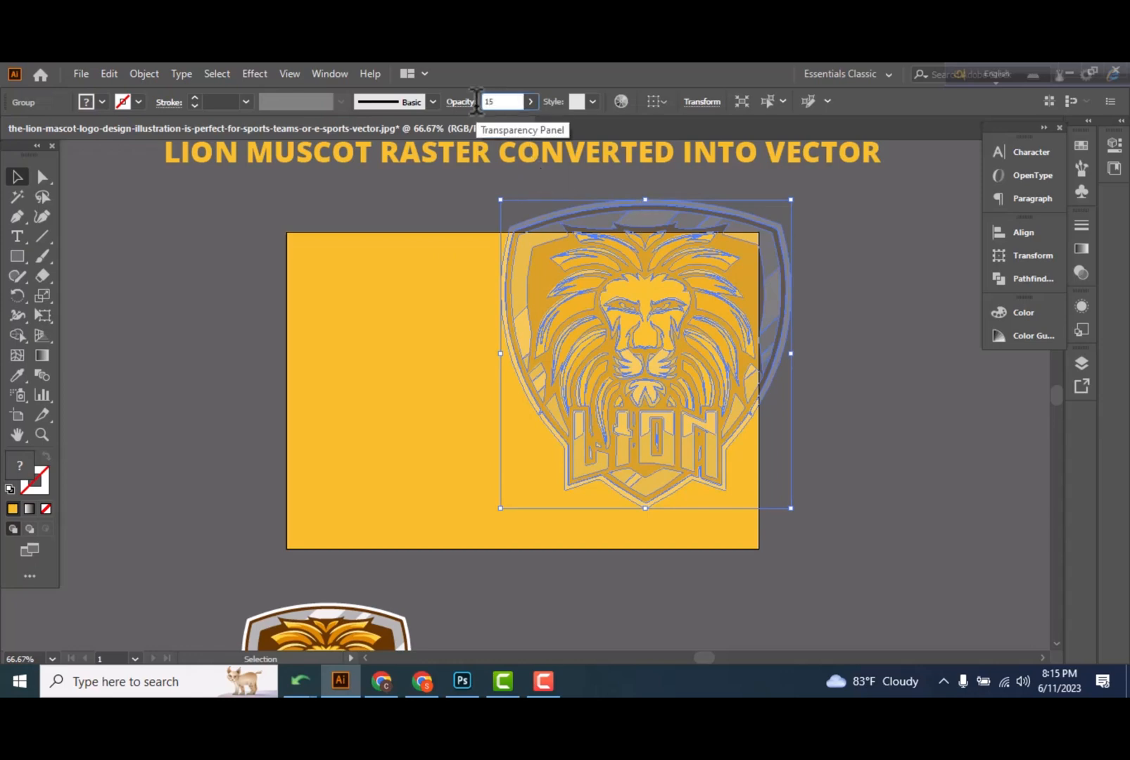
text(5)
key(Return)
click(148, 331)
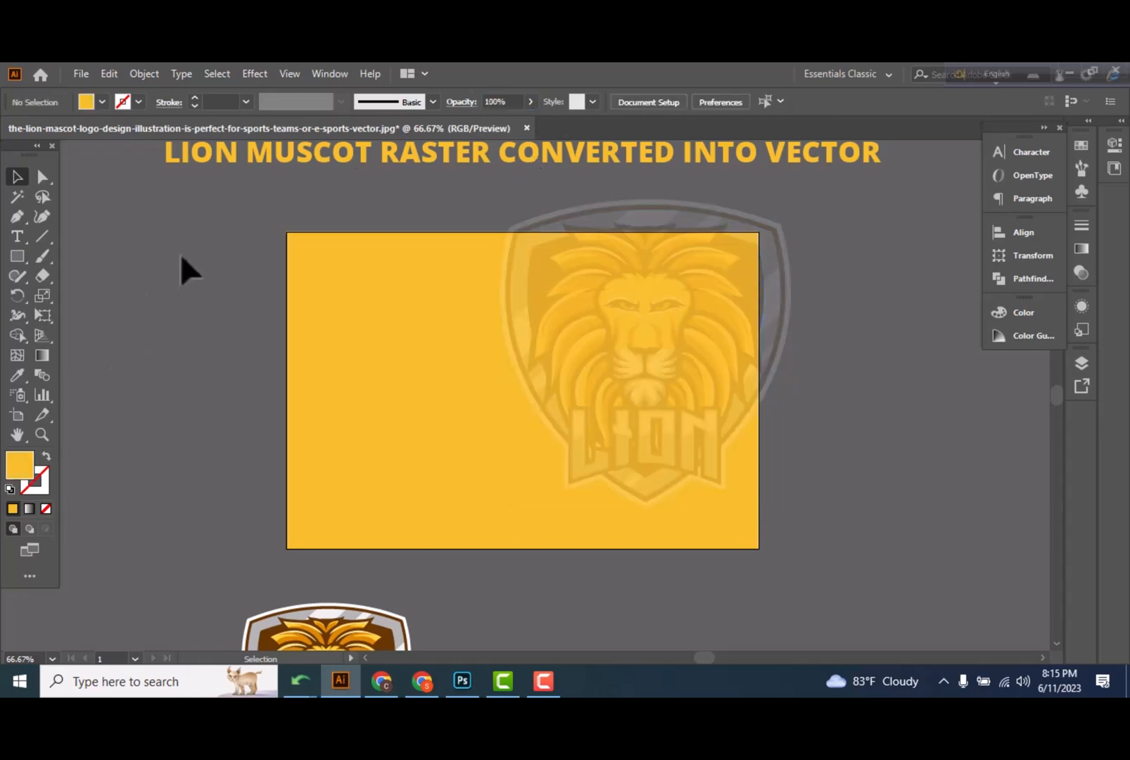
Set the large lion logo's opacity to 25% and deselect it.
click(525, 245)
click(512, 100)
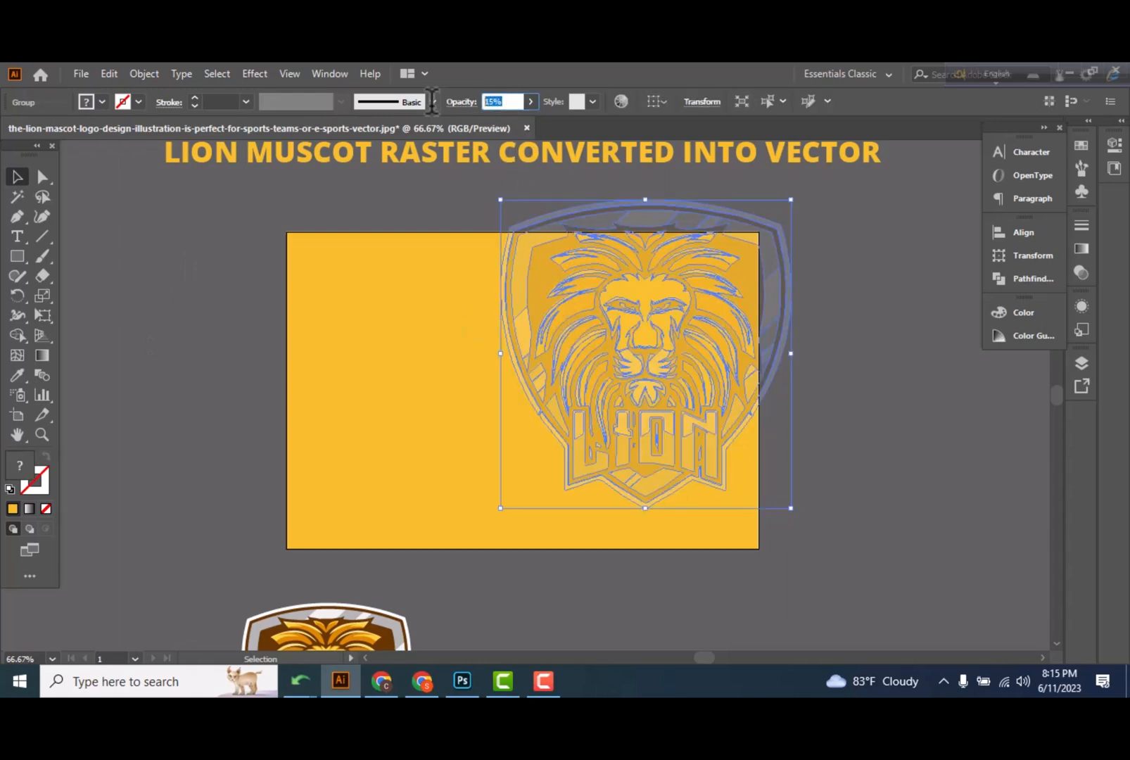
text(25)
key(Return)
click(212, 304)
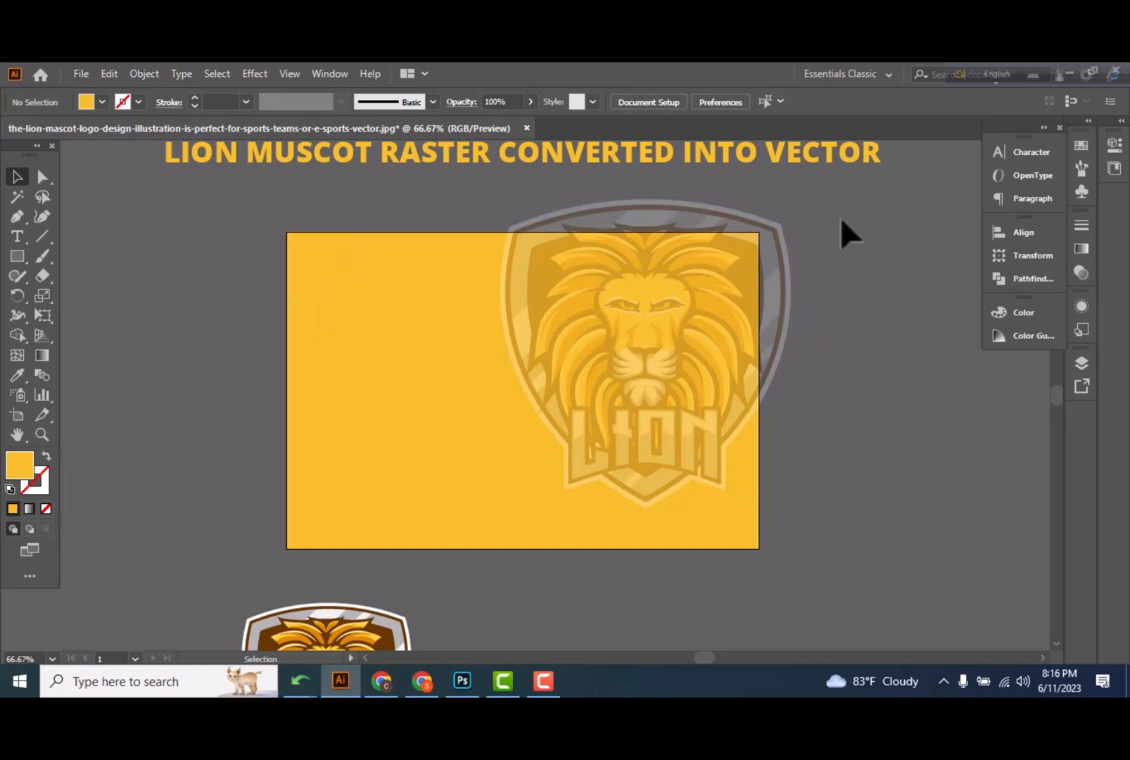
Use Shape Builder on the faded lion logo and yellow background to remove the logo parts overhanging the background's top and right edges.
drag(842, 216, 454, 549)
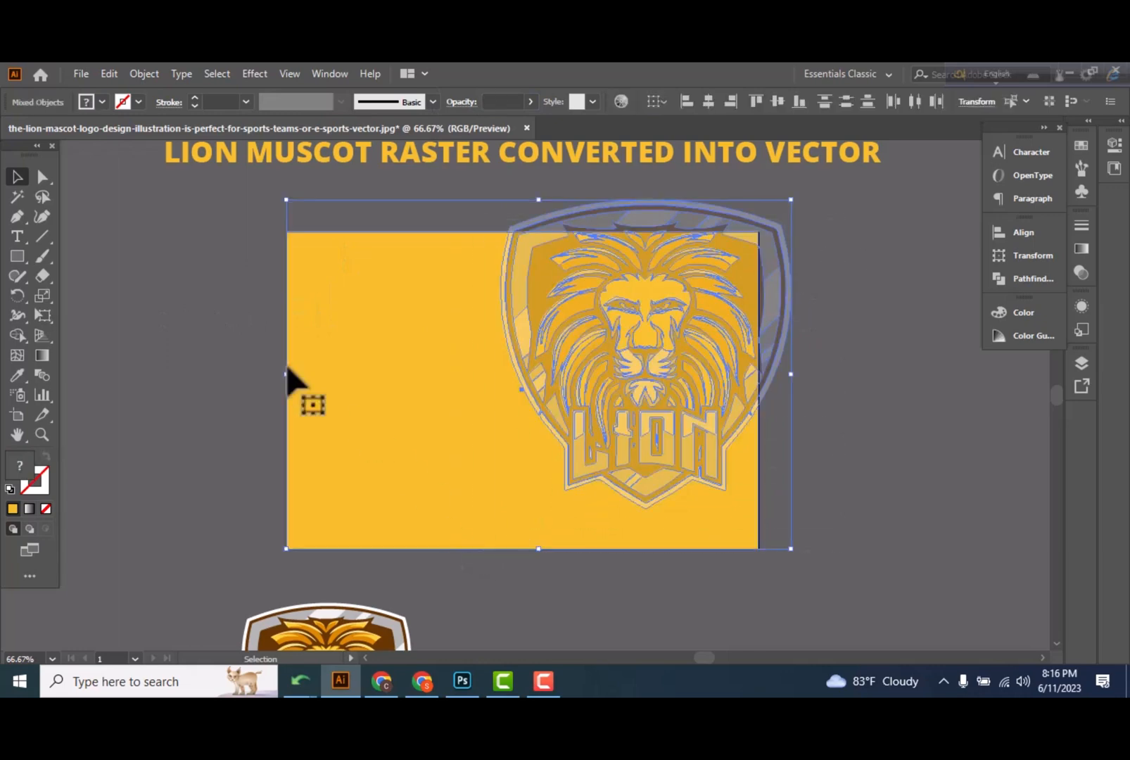
click(15, 336)
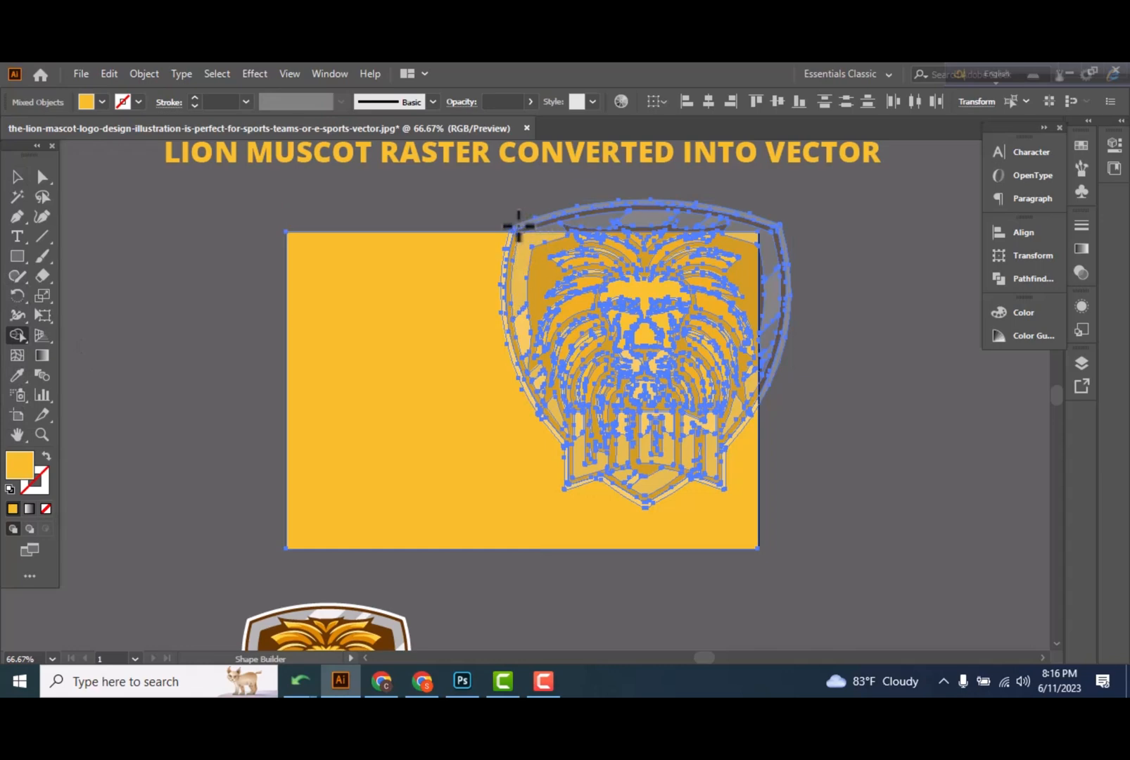
drag(508, 224, 564, 224)
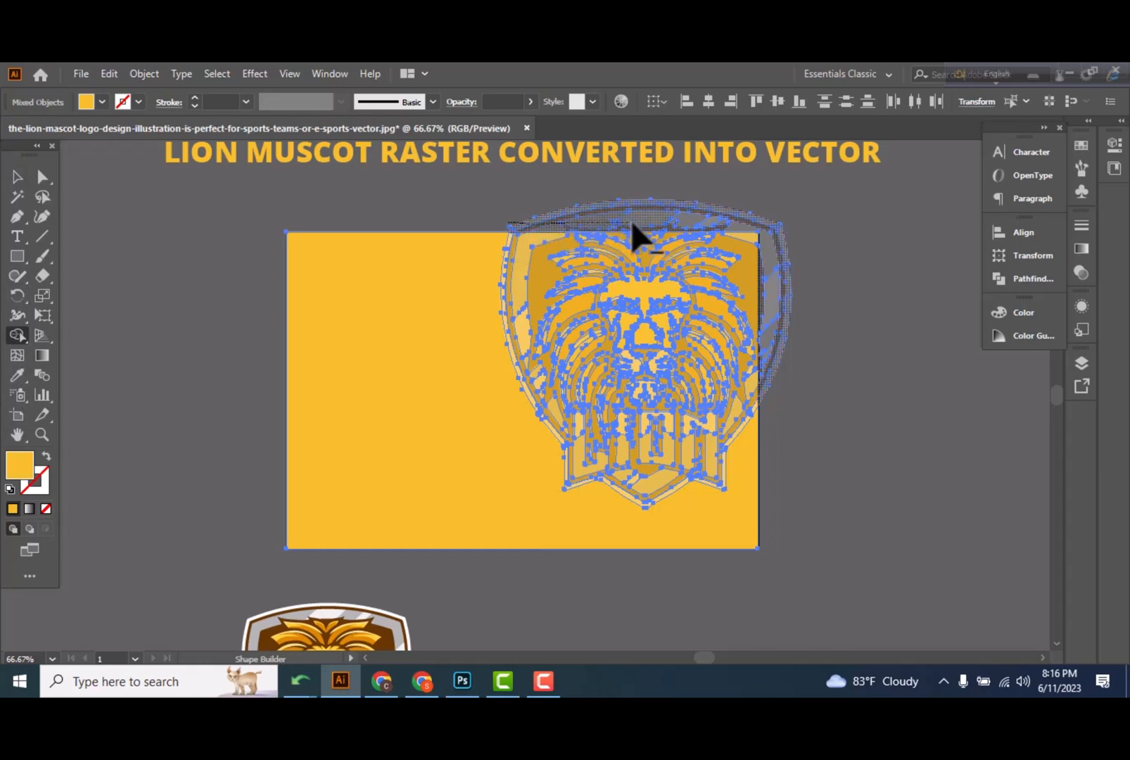
mouse_move(632, 224)
mouse_down()
mouse_move(674, 225)
mouse_move(634, 227)
mouse_move(740, 229)
mouse_up()
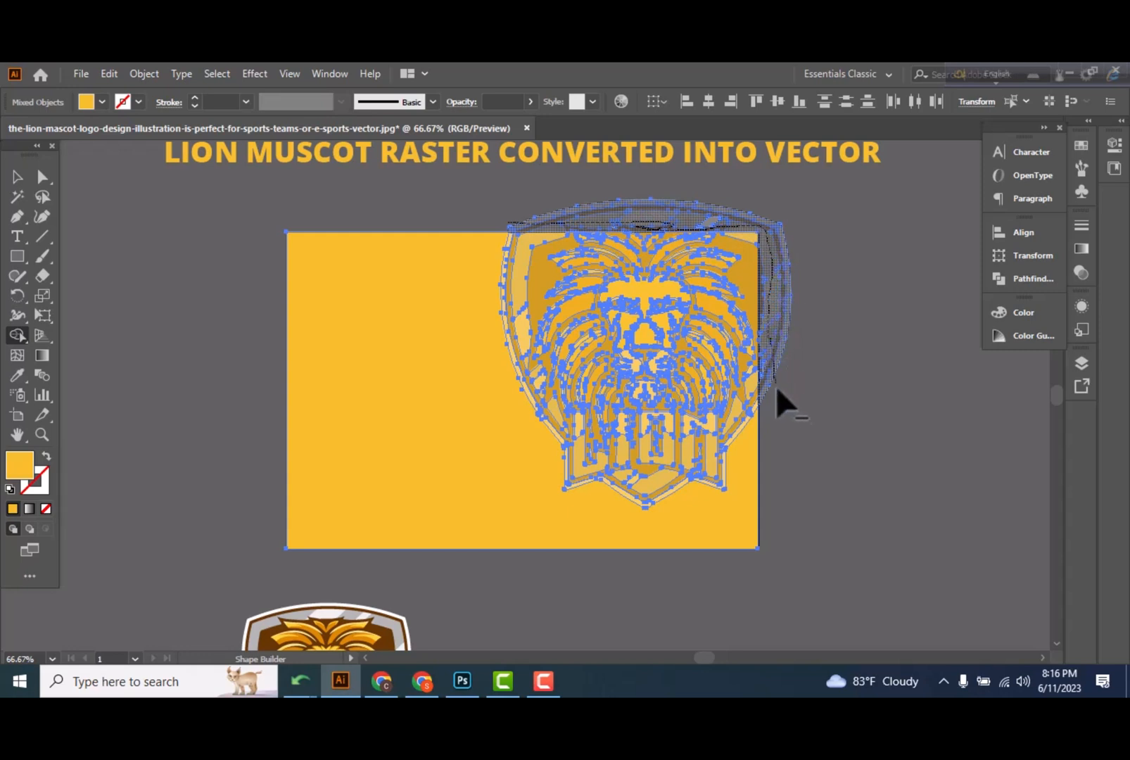
drag(781, 402, 772, 380)
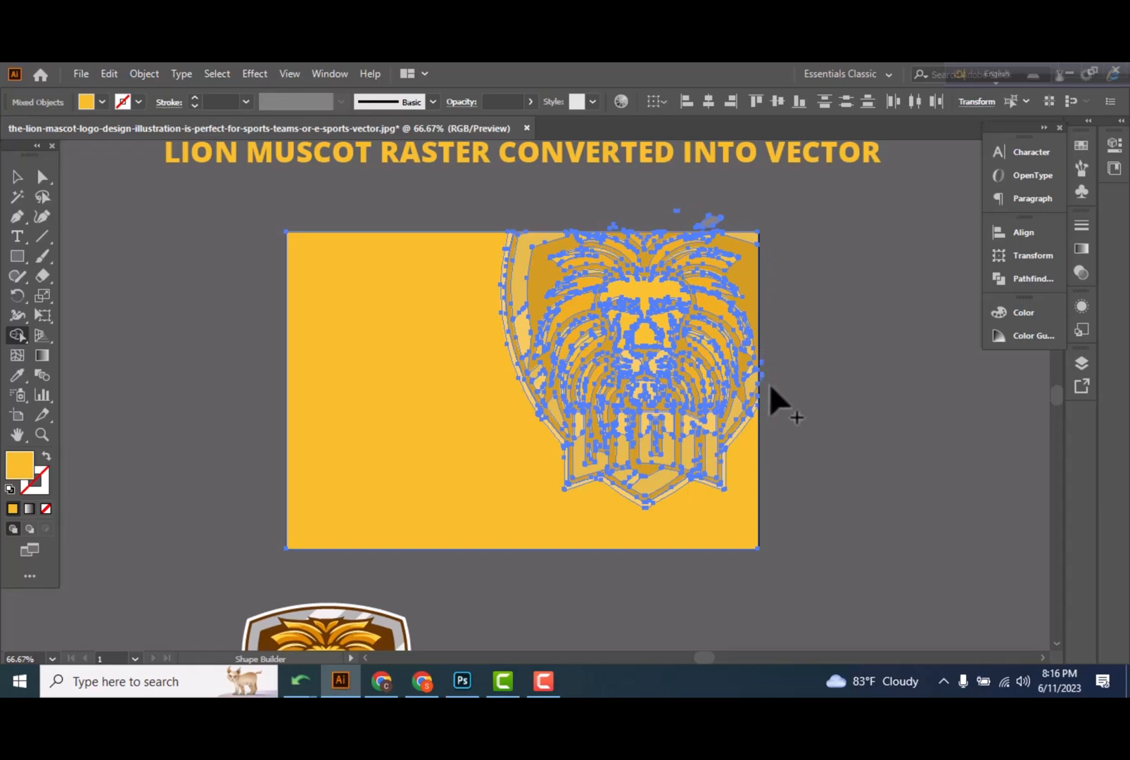
Remove the larger leftover logo fragments above the background's top edge with Shape Builder and deselect the artwork.
key(ctrl+equal)
key(ctrl+equal)
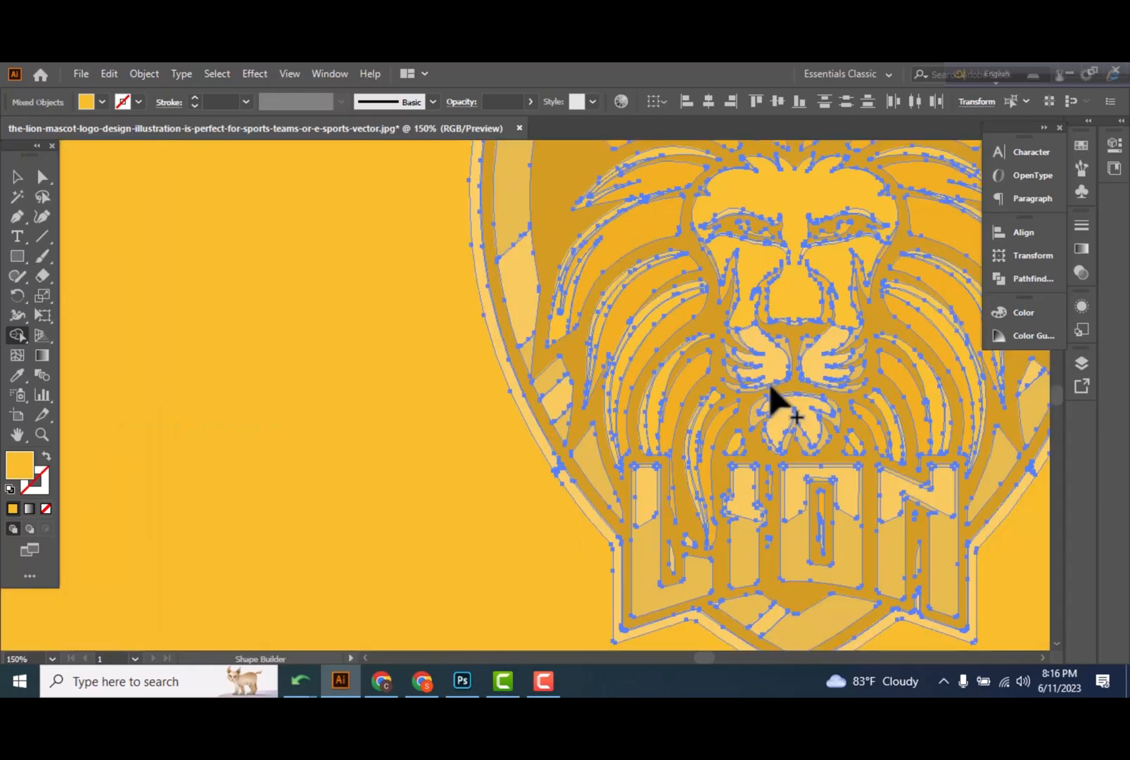
drag(833, 253, 666, 472)
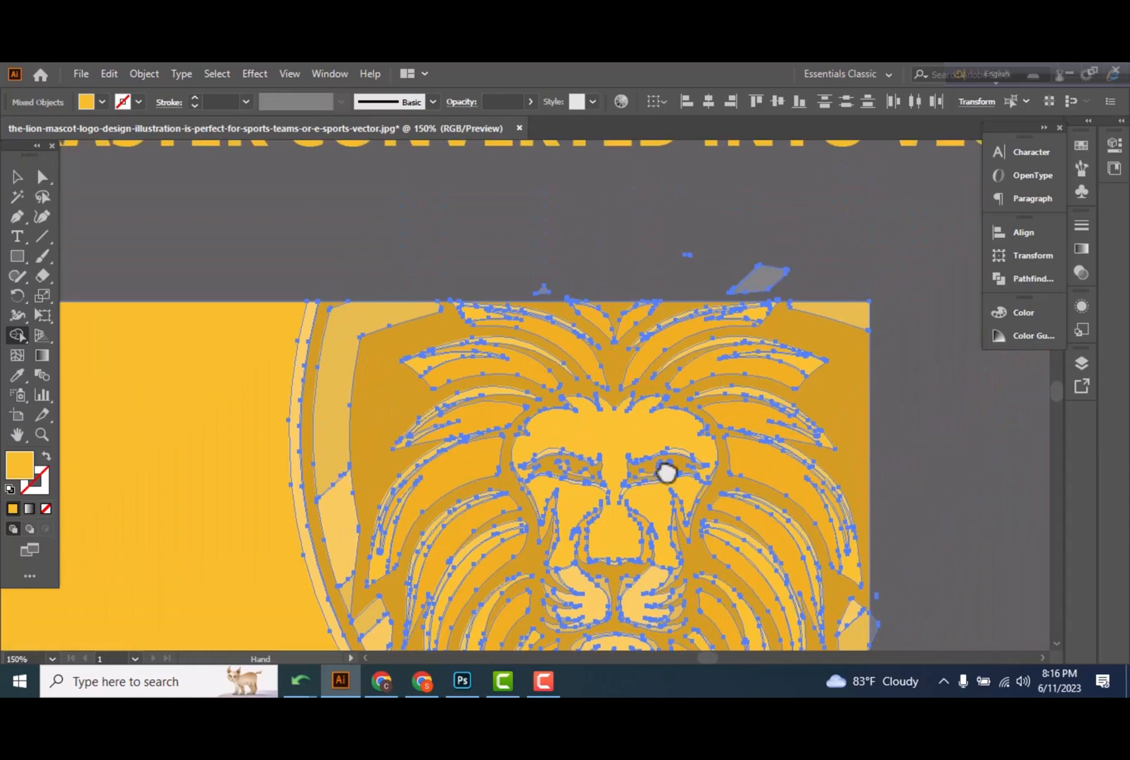
alt+click(762, 288)
drag(768, 267, 769, 267)
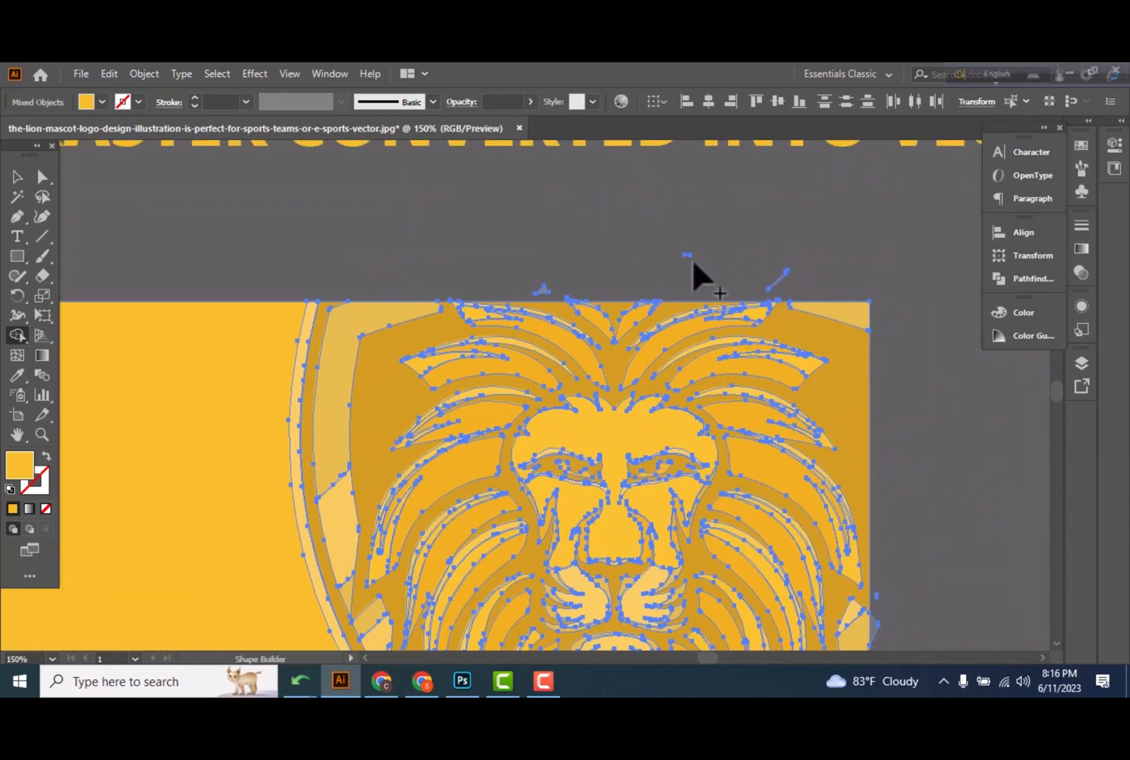
drag(689, 255, 802, 278)
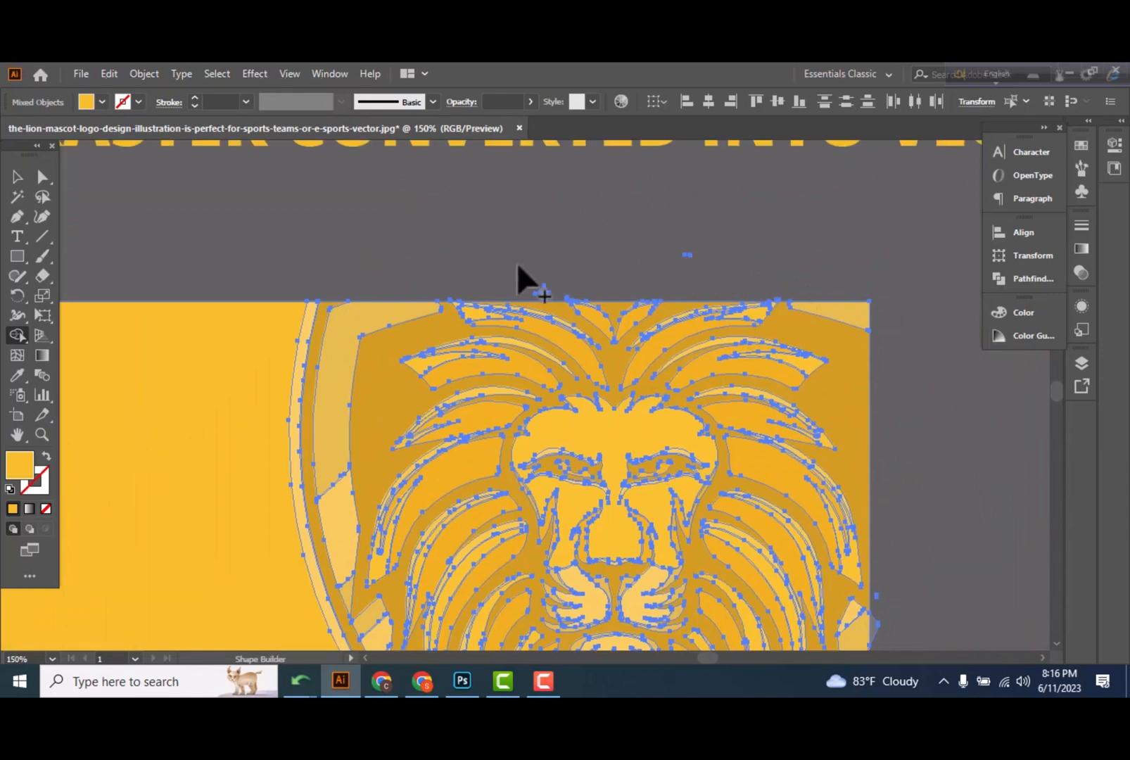
alt+click(542, 293)
scroll(833, 466, down, 4)
drag(919, 485, 849, 474)
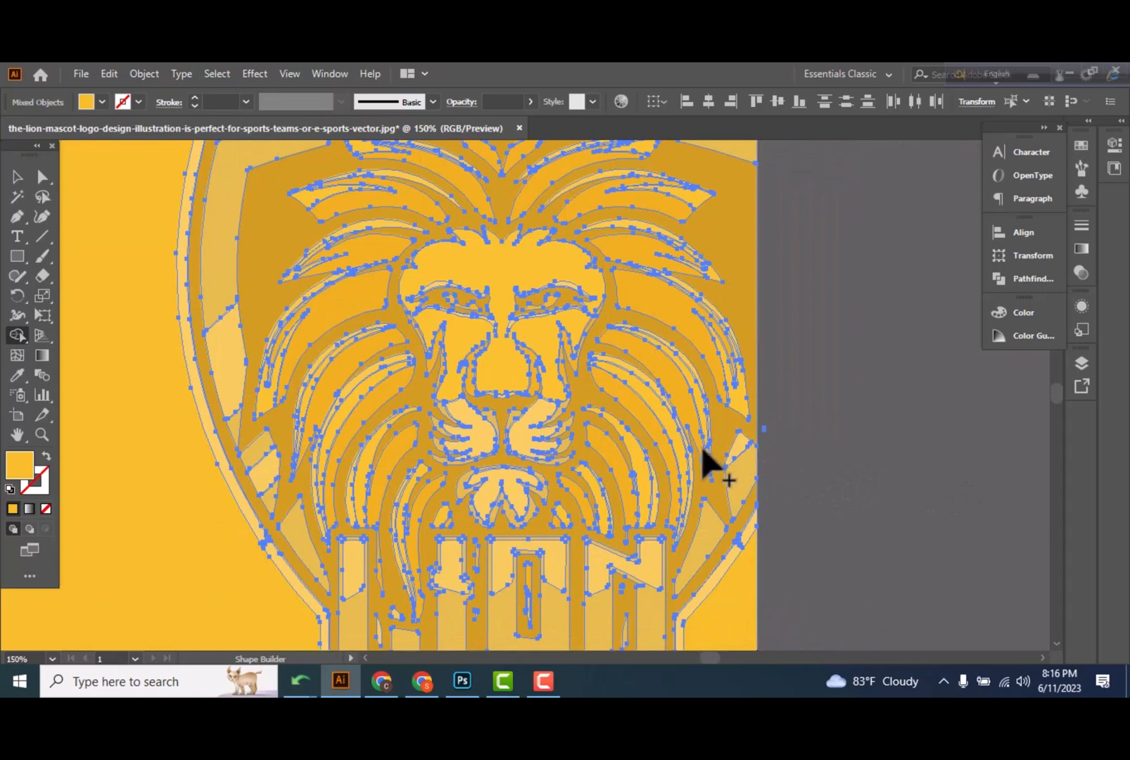
click(17, 178)
click(813, 432)
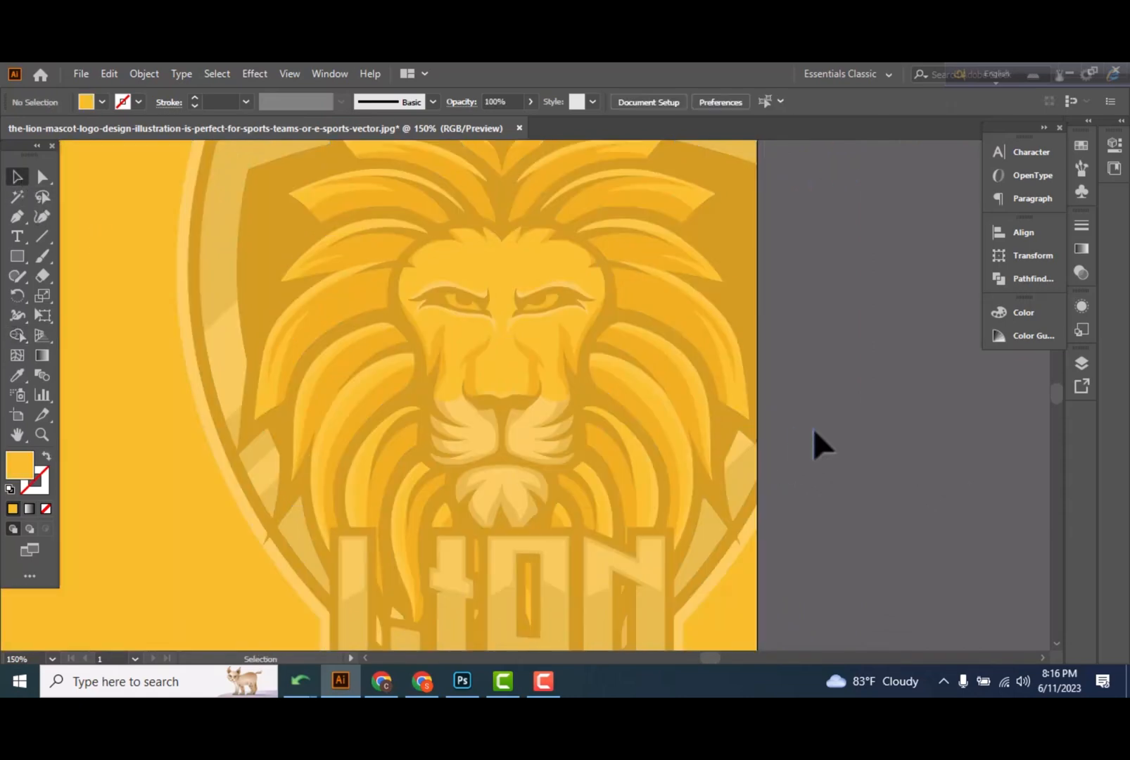
Reselect the faded logo together with the yellow background and cut away the small slivers above the lion's mane with Shape Builder.
scroll(813, 432, up, 4)
click(432, 269)
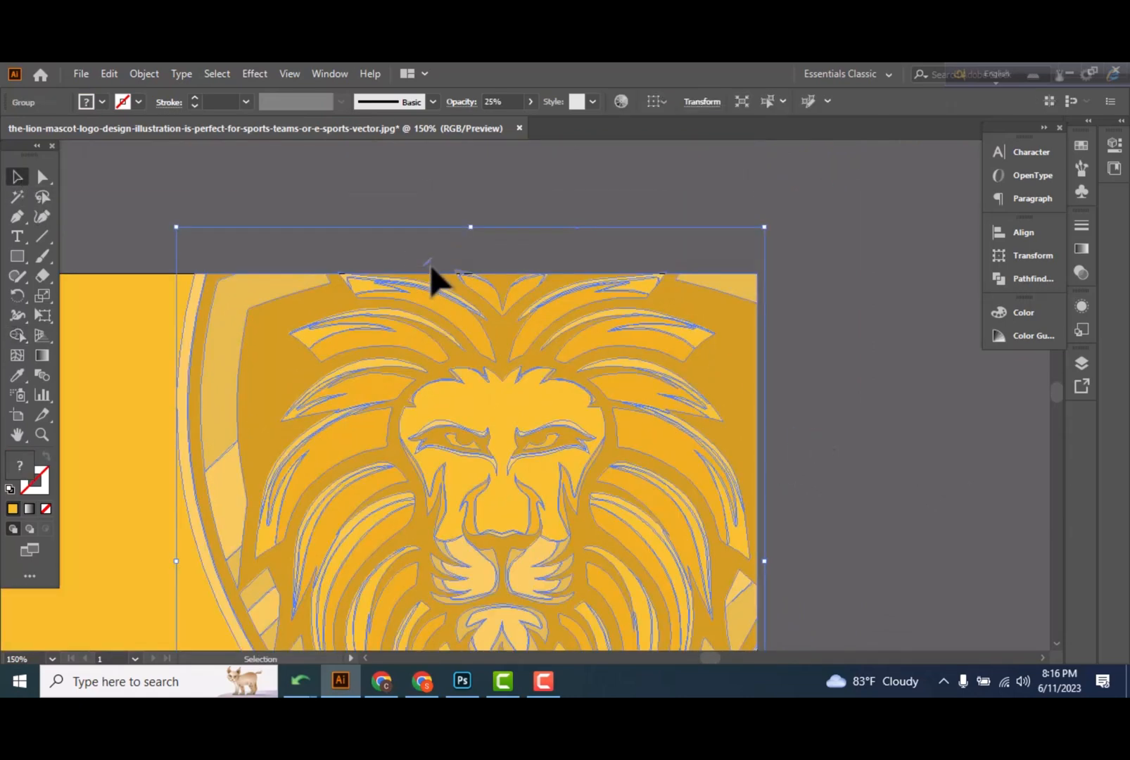
scroll(423, 409, up, 2)
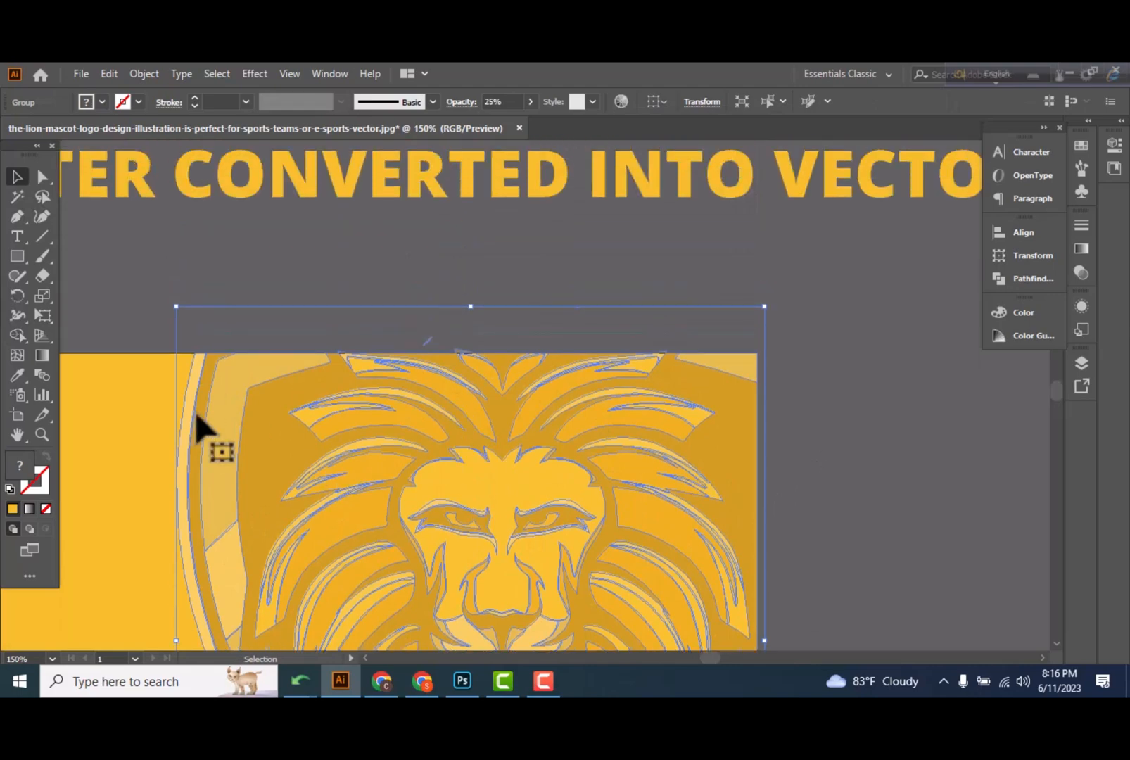
shift+click(144, 422)
scroll(578, 411, up, 1)
key(ctrl+plus)
key(ctrl+plus)
key(ctrl+plus)
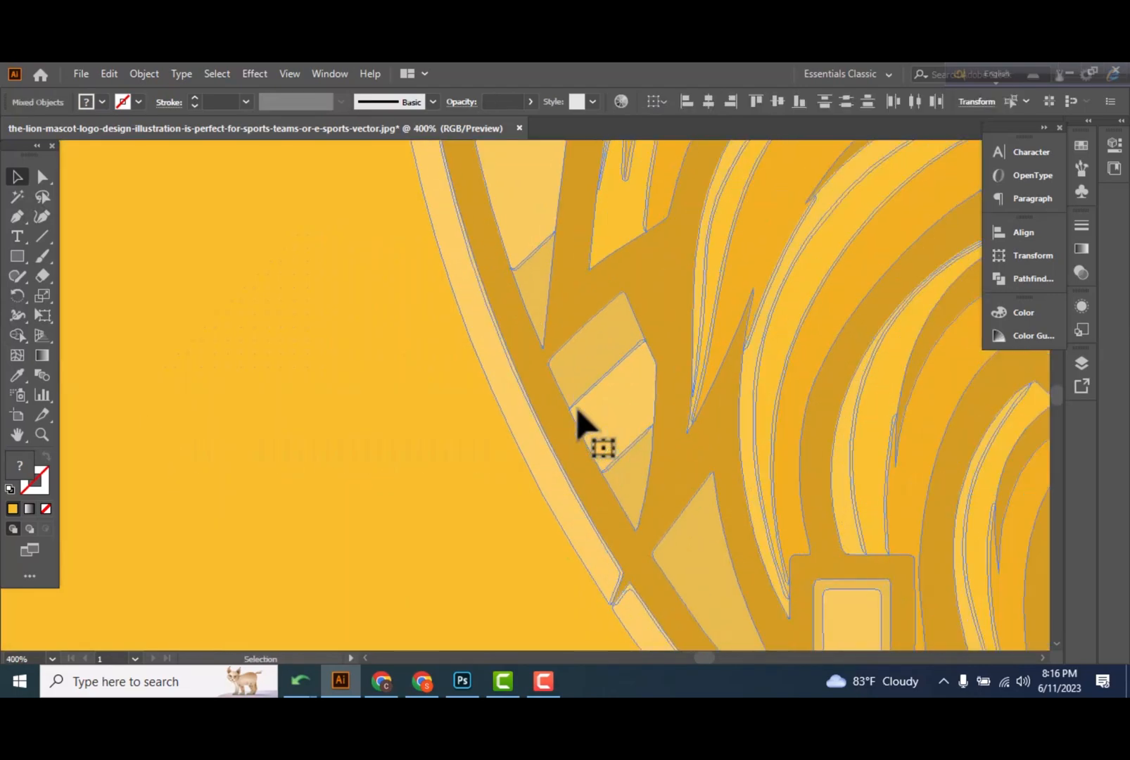
key(space)
drag(752, 252, 548, 600)
drag(669, 338, 548, 560)
drag(630, 316, 523, 457)
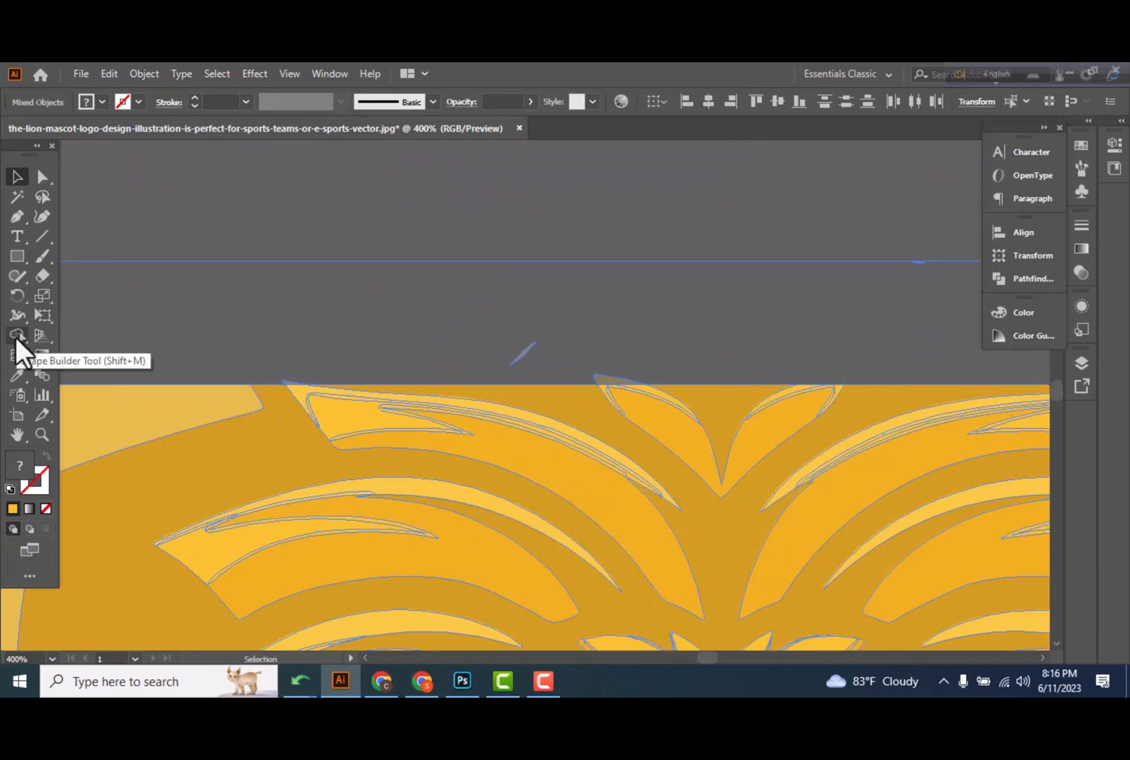
click(17, 335)
drag(500, 335, 529, 364)
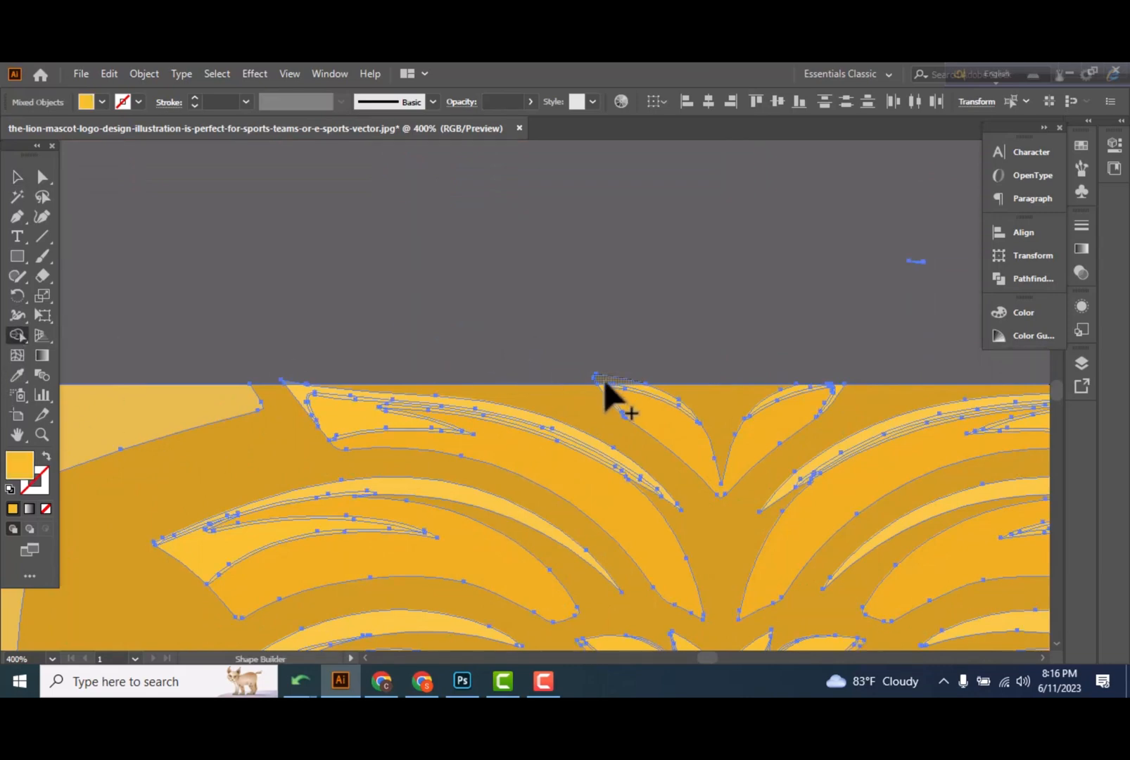
drag(706, 363, 584, 387)
drag(916, 277, 914, 276)
Remove the leftover logo speck just beyond the background's right edge with Shape Builder.
key(space)
drag(1057, 550, 318, 492)
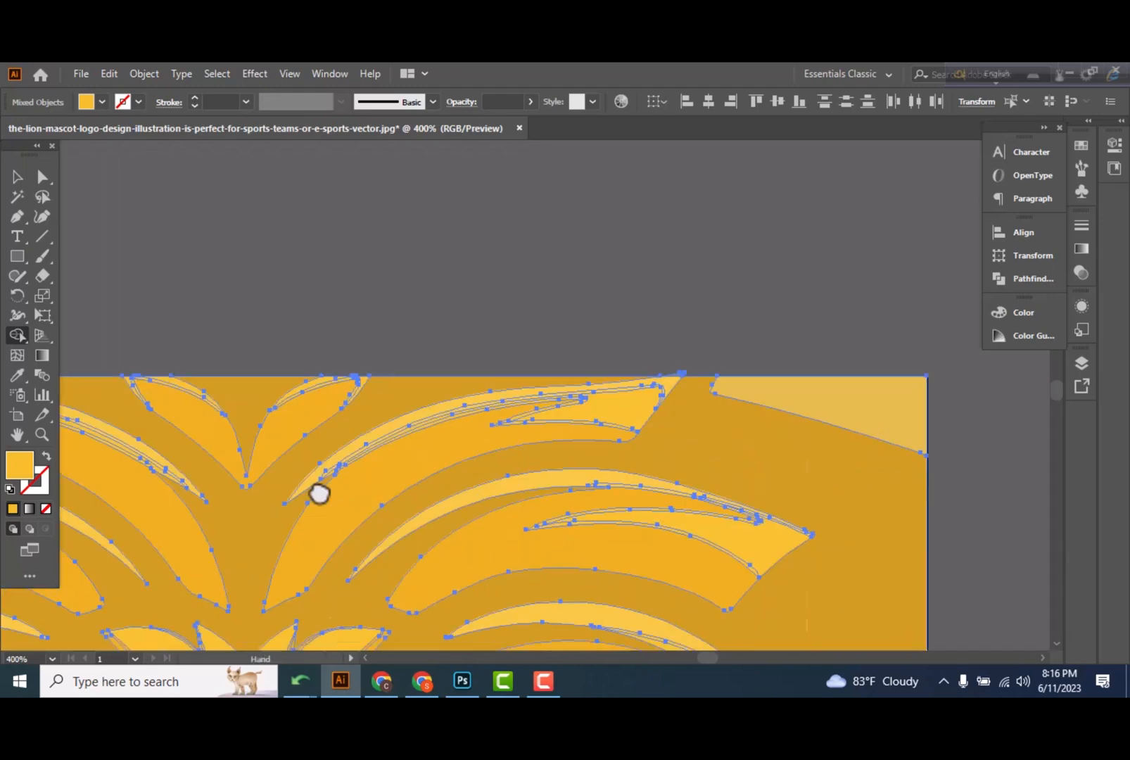
scroll(704, 472, up, 10)
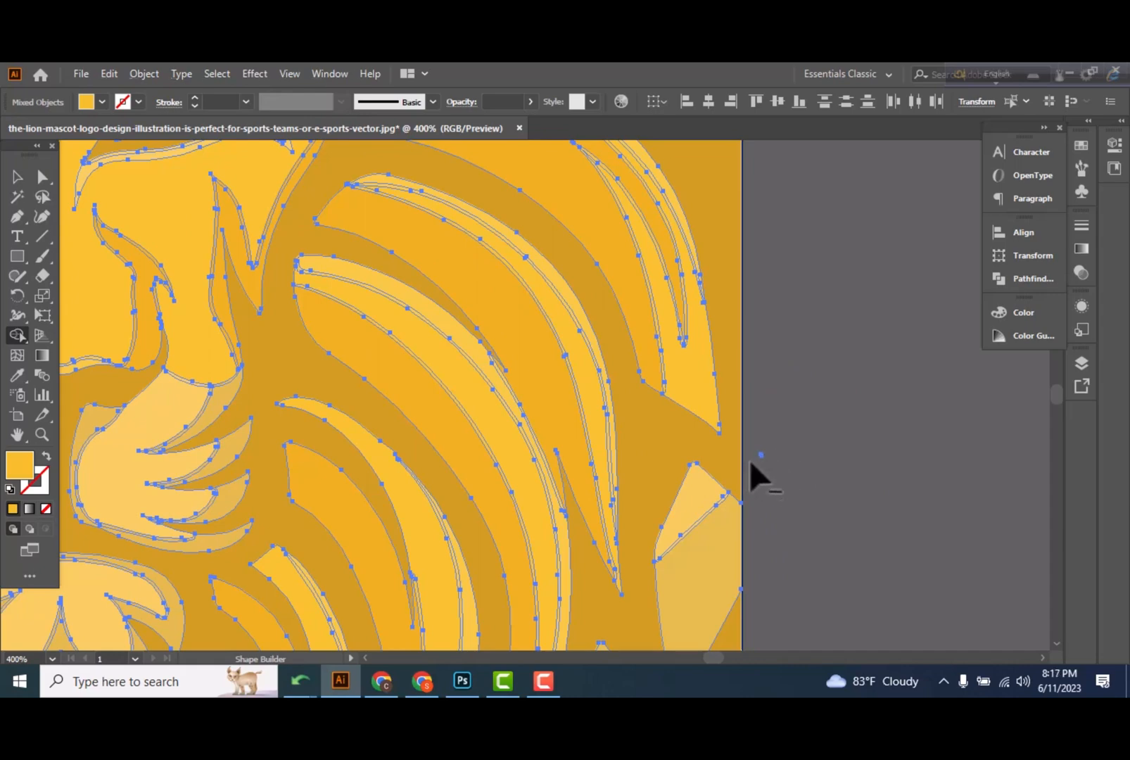
drag(777, 439, 765, 451)
Clear the last slivers protruding above the background's top edge with Shape Builder and deselect the artwork.
scroll(485, 457, down, 5)
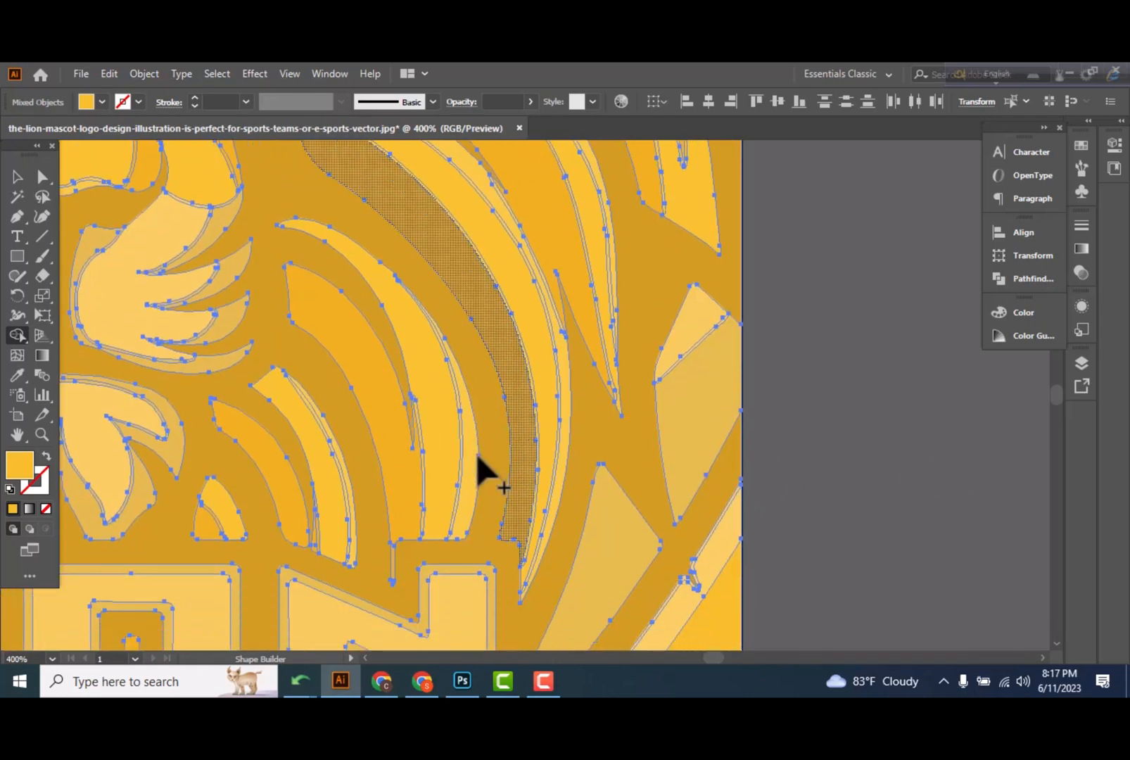
scroll(478, 458, down, 5)
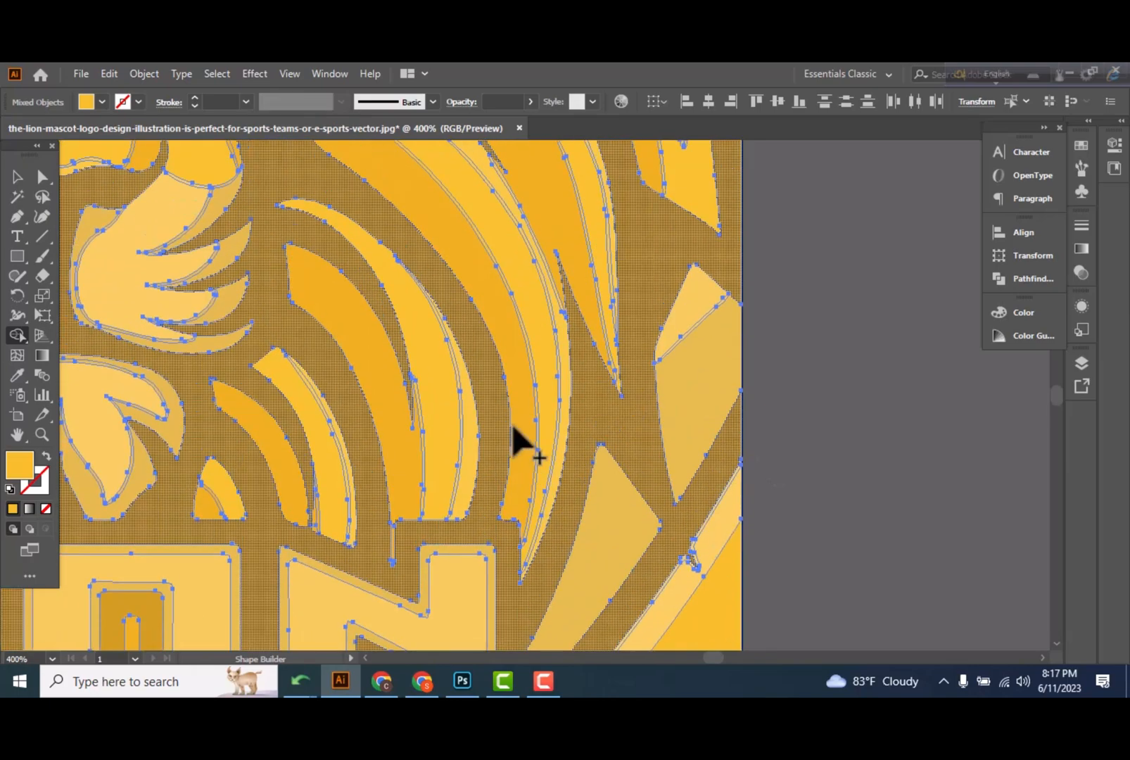
key(space)
drag(482, 340, 651, 633)
drag(454, 293, 593, 494)
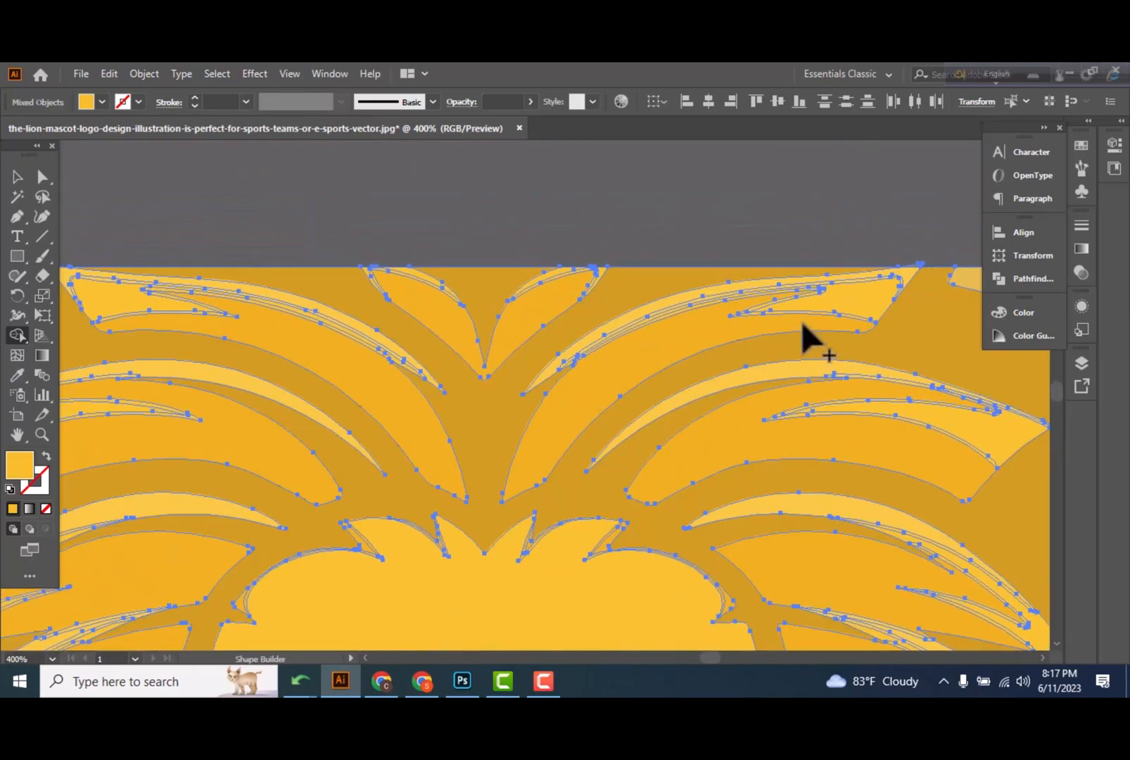
drag(803, 324, 642, 362)
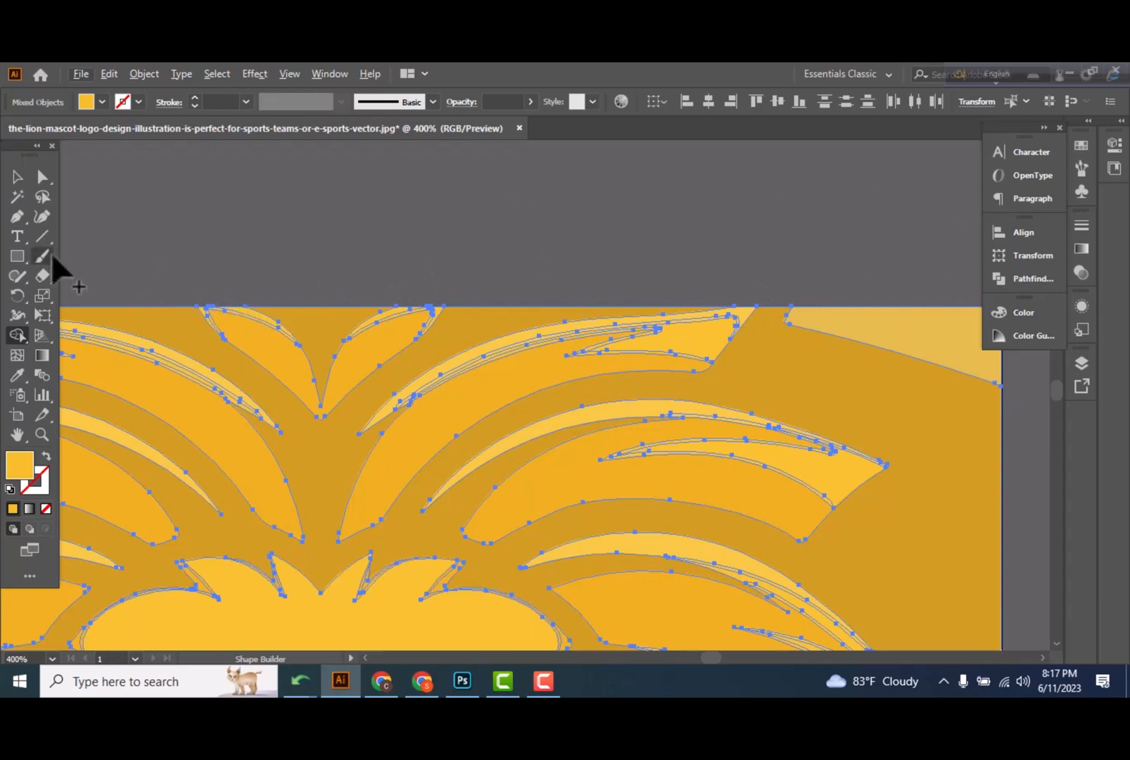
click(18, 185)
drag(265, 482, 608, 479)
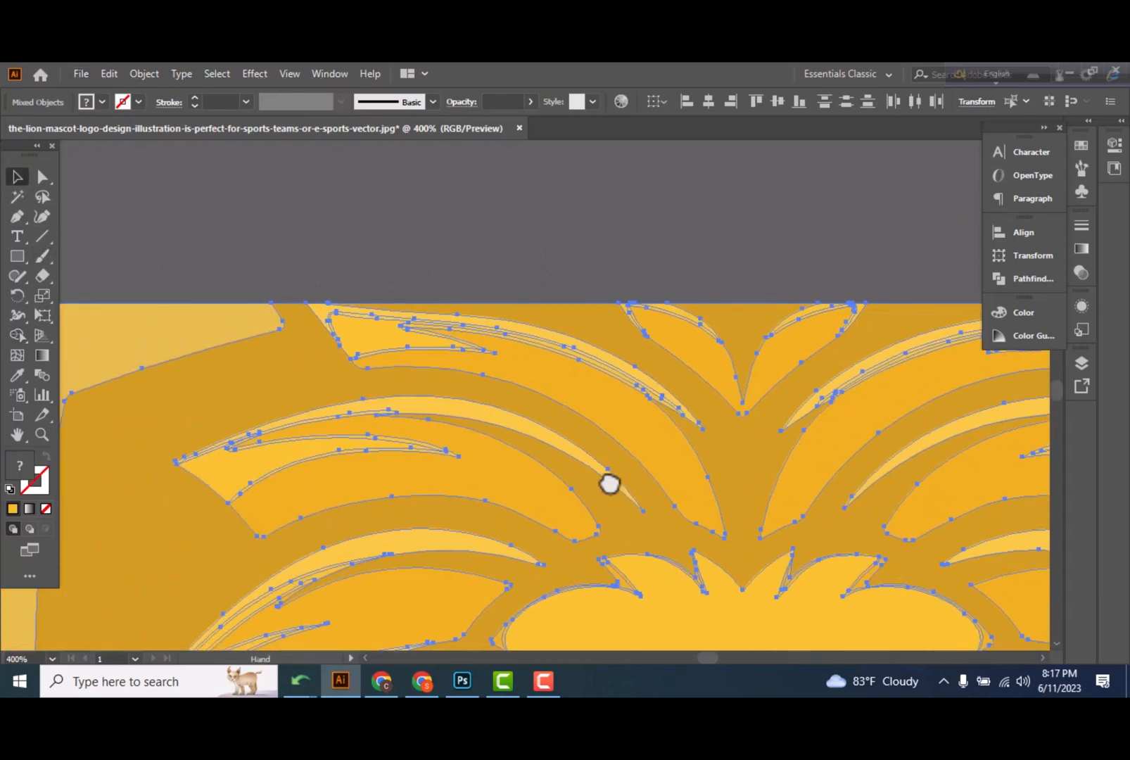
click(316, 273)
Move the full-color lion logo from below the artboard onto the middle of the yellow background and enlarge it slightly.
key(ctrl+minus)
key(ctrl+minus)
key(ctrl+minus)
key(ctrl+minus)
key(ctrl+minus)
key(ctrl+minus)
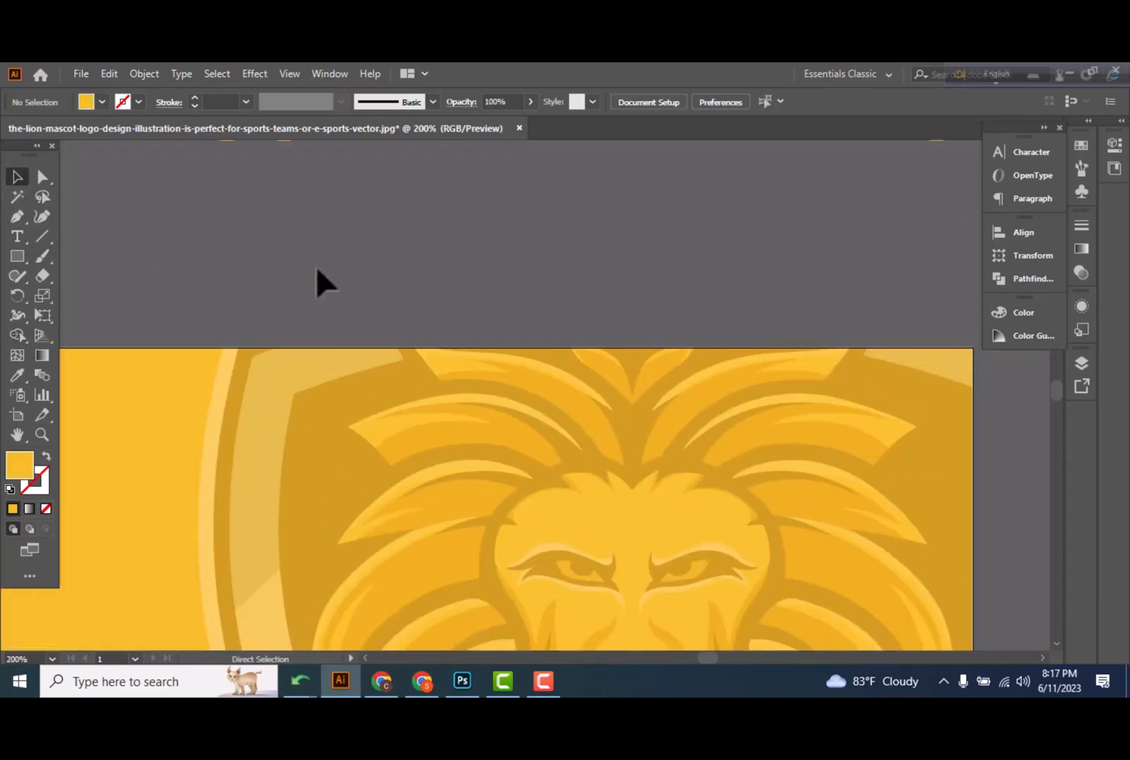
scroll(493, 486, down, 3)
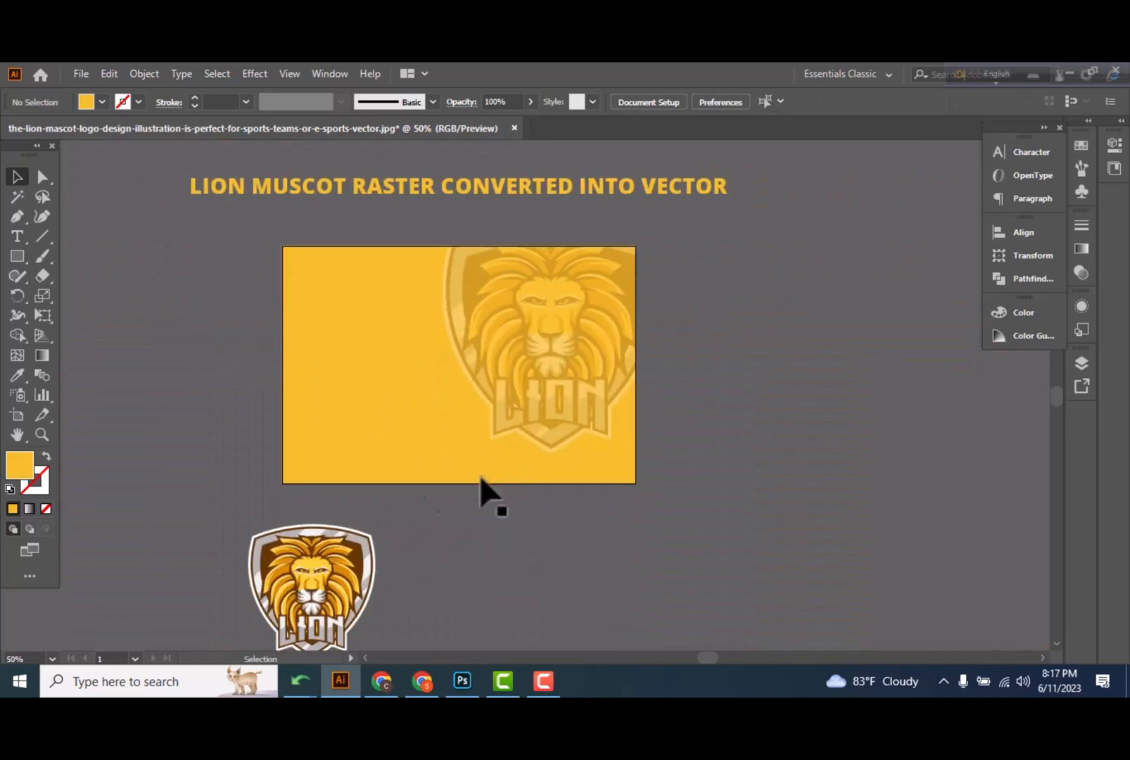
drag(328, 590, 479, 364)
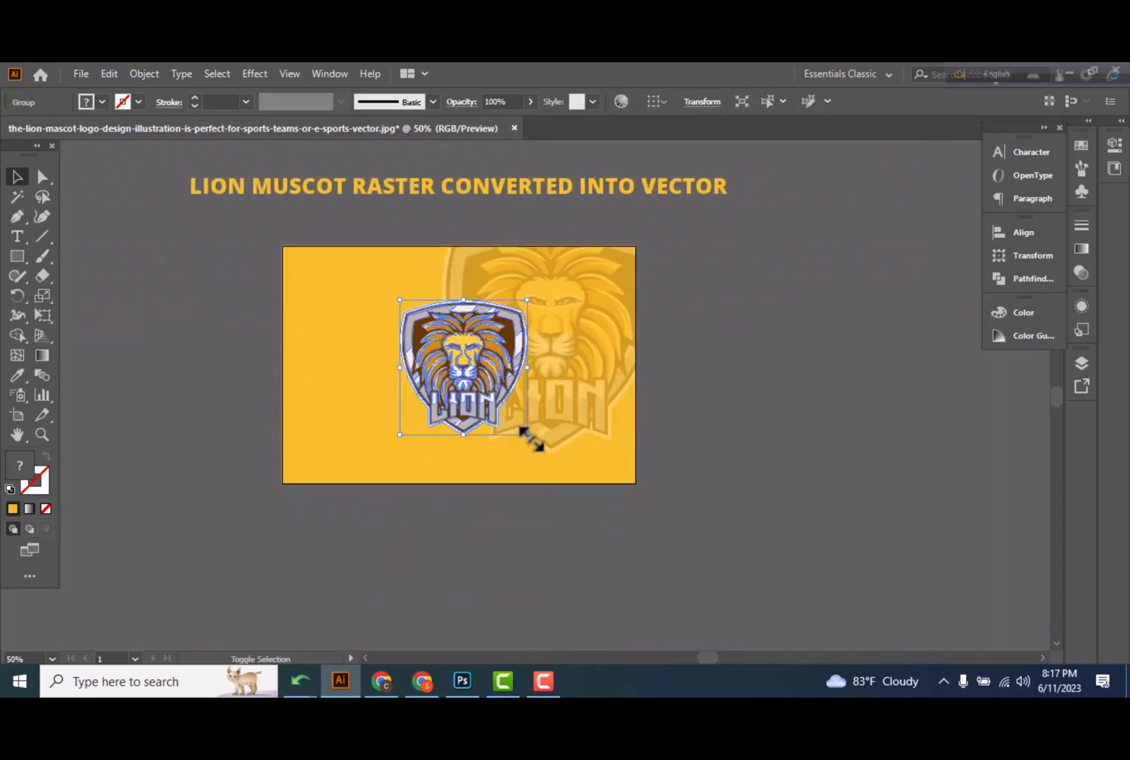
drag(529, 437, 543, 454)
click(524, 524)
scroll(524, 523, up, 3)
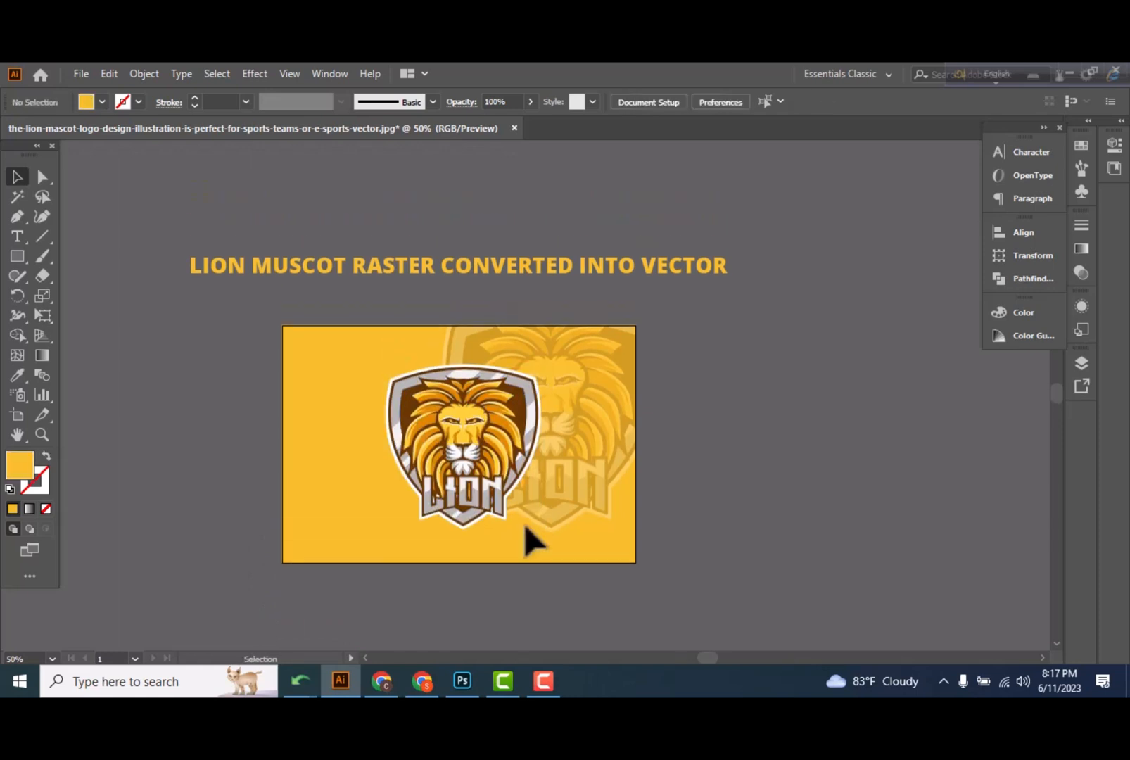
Center the full-color lion logo horizontally and vertically on the yellow background as key object, and deselect.
click(449, 548)
shift+click(451, 455)
click(353, 502)
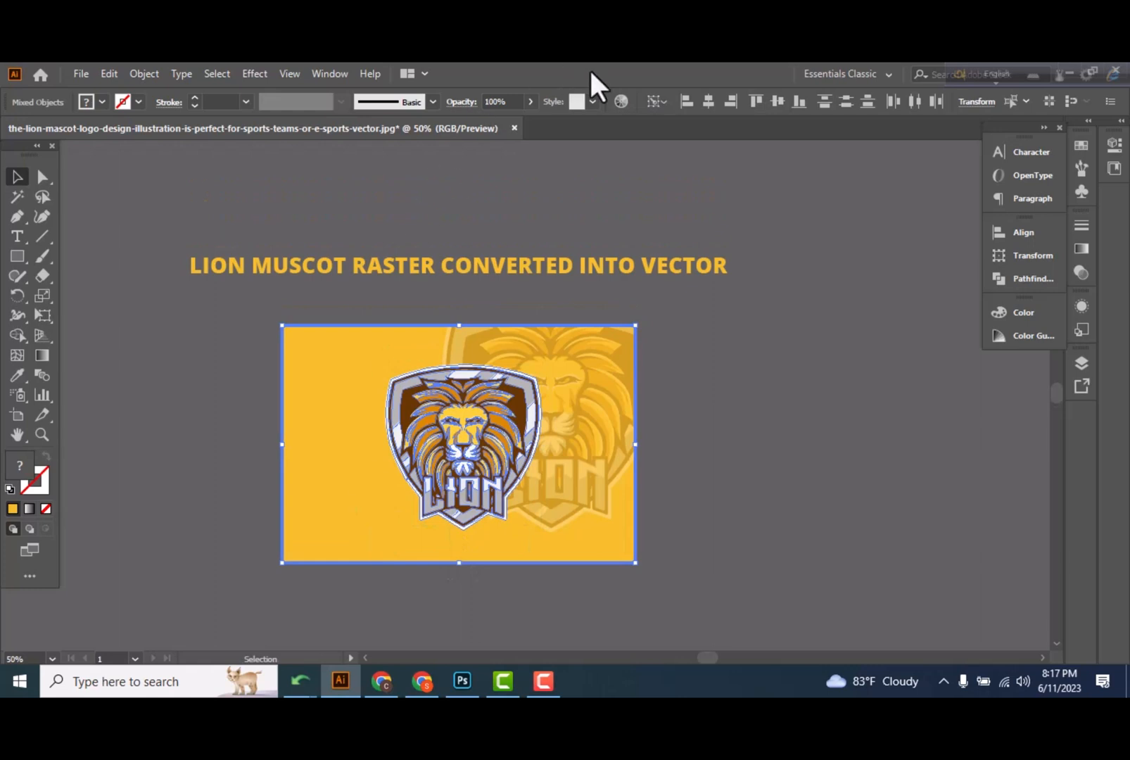
click(708, 101)
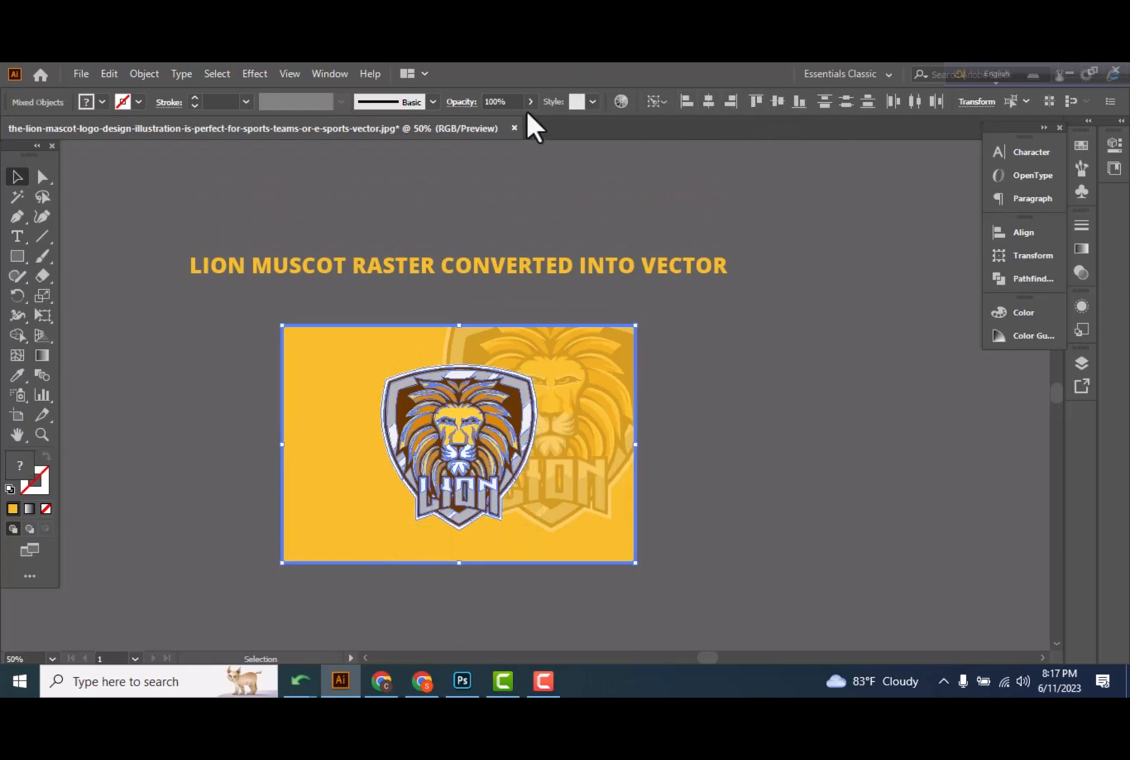
click(1022, 233)
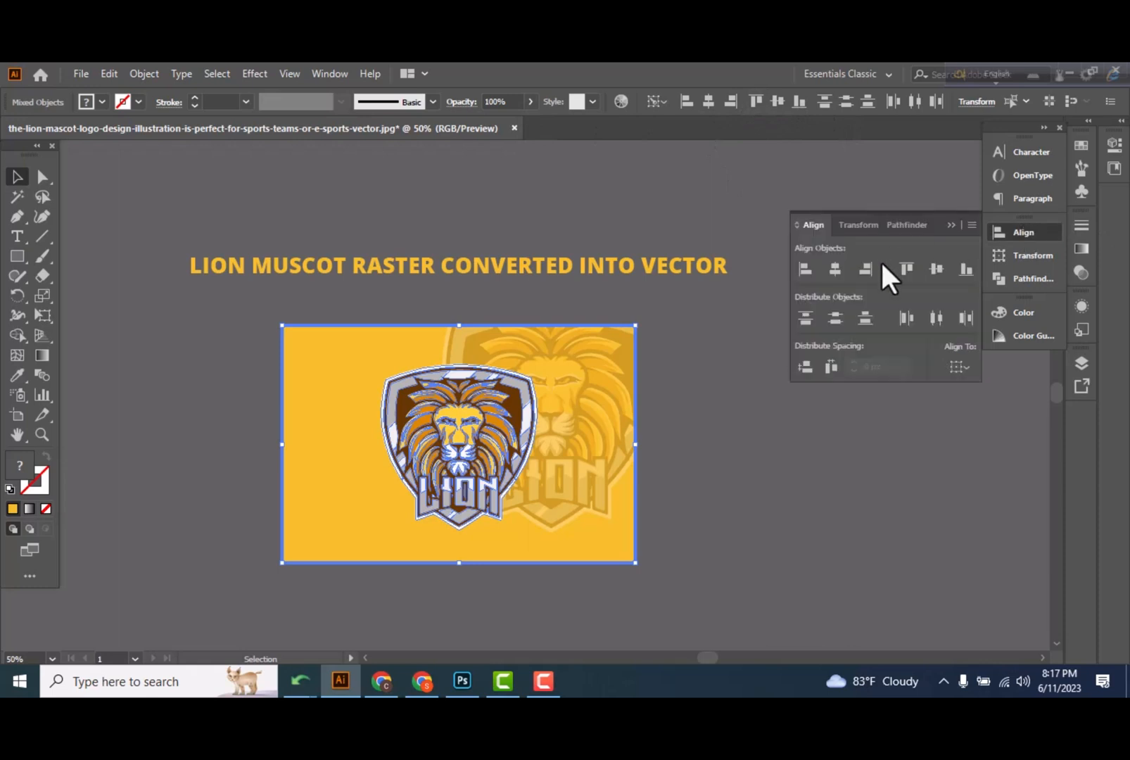
click(939, 268)
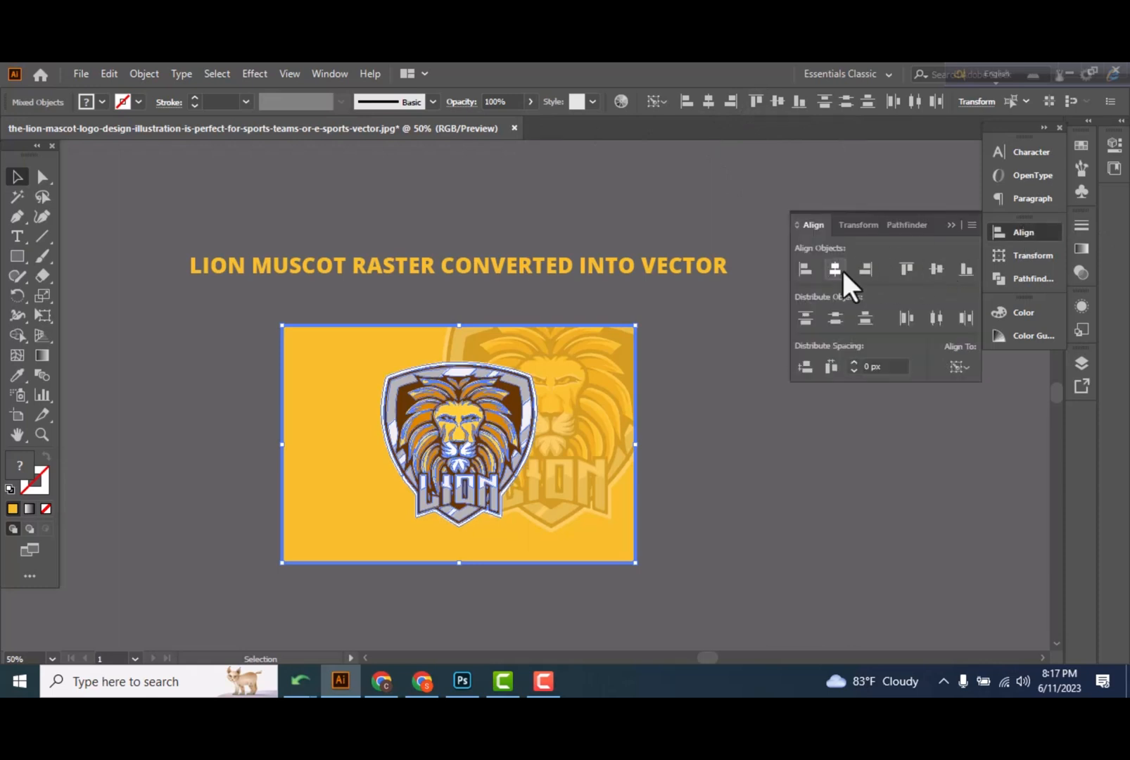
click(711, 399)
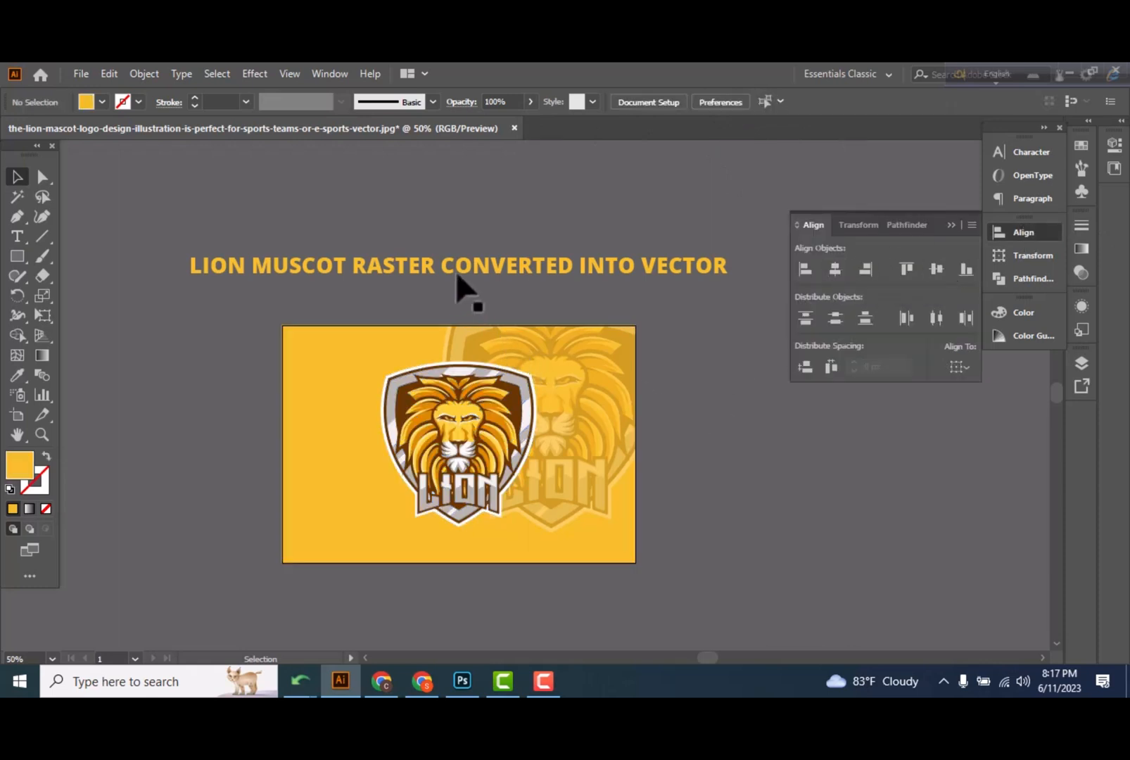
Move the heading "LION MUSCOT RASTER CONVERTED INTO VECTOR" down to just above the yellow background.
drag(456, 274, 458, 310)
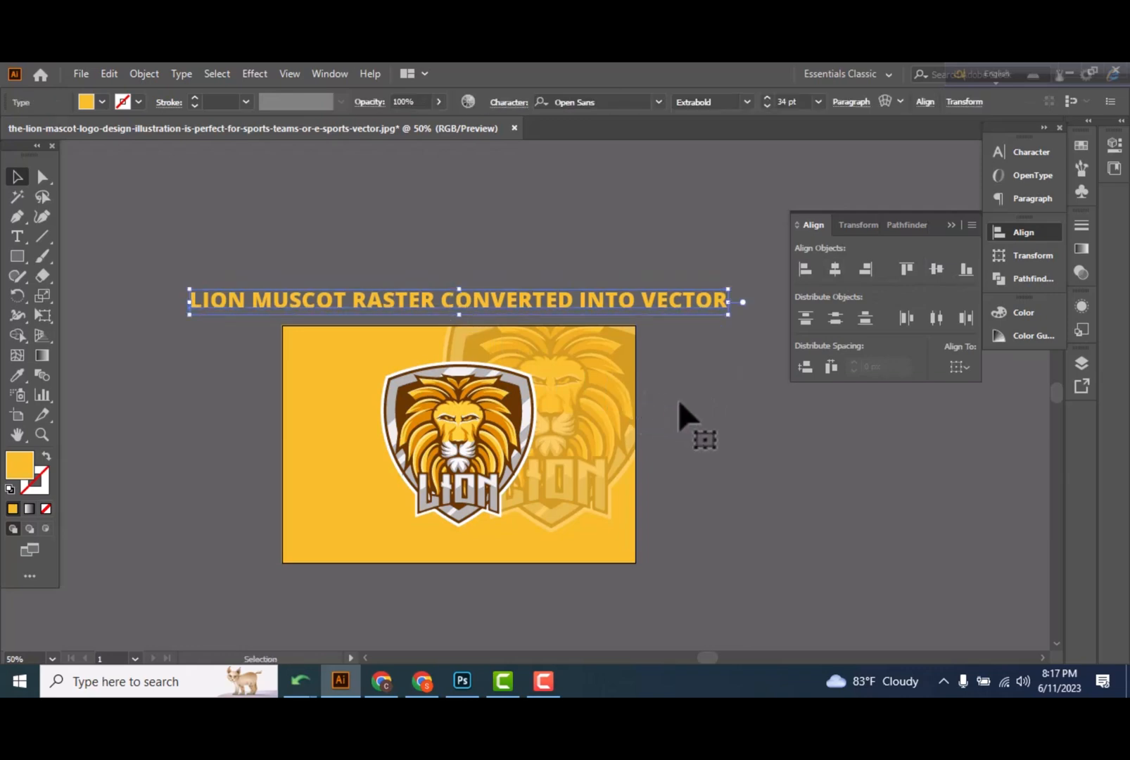
click(952, 224)
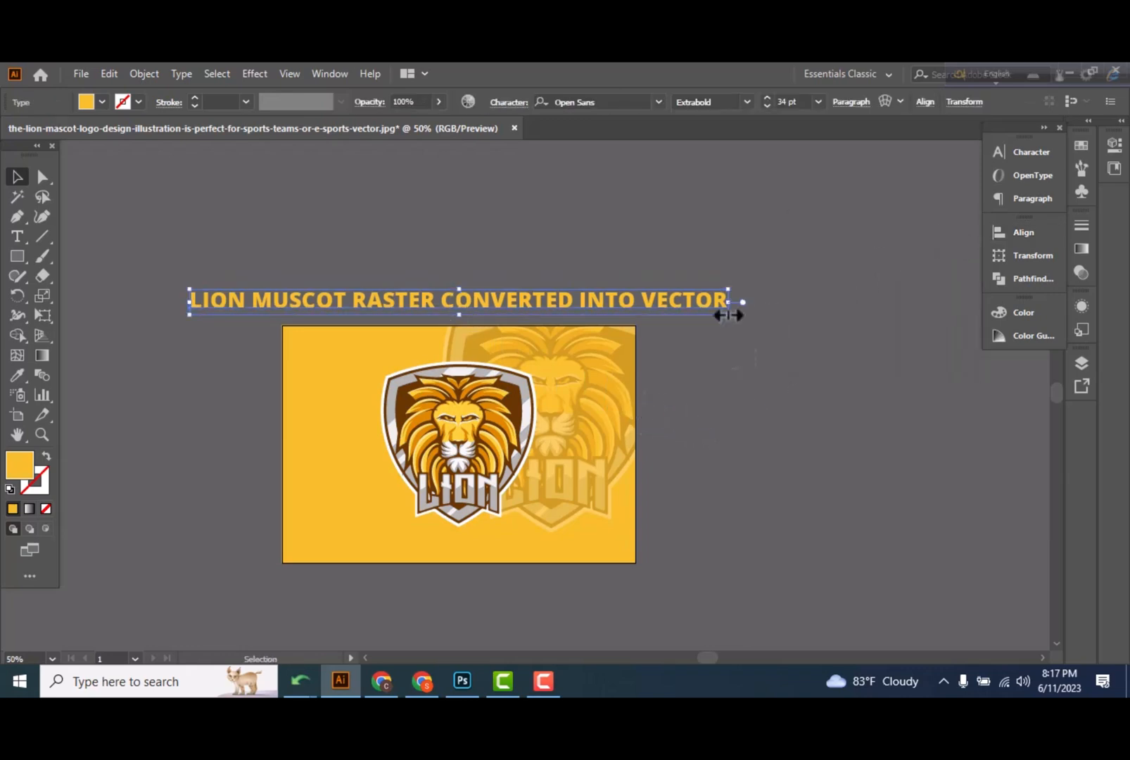
scroll(565, 404, down, 1)
key(ctrl+plus)
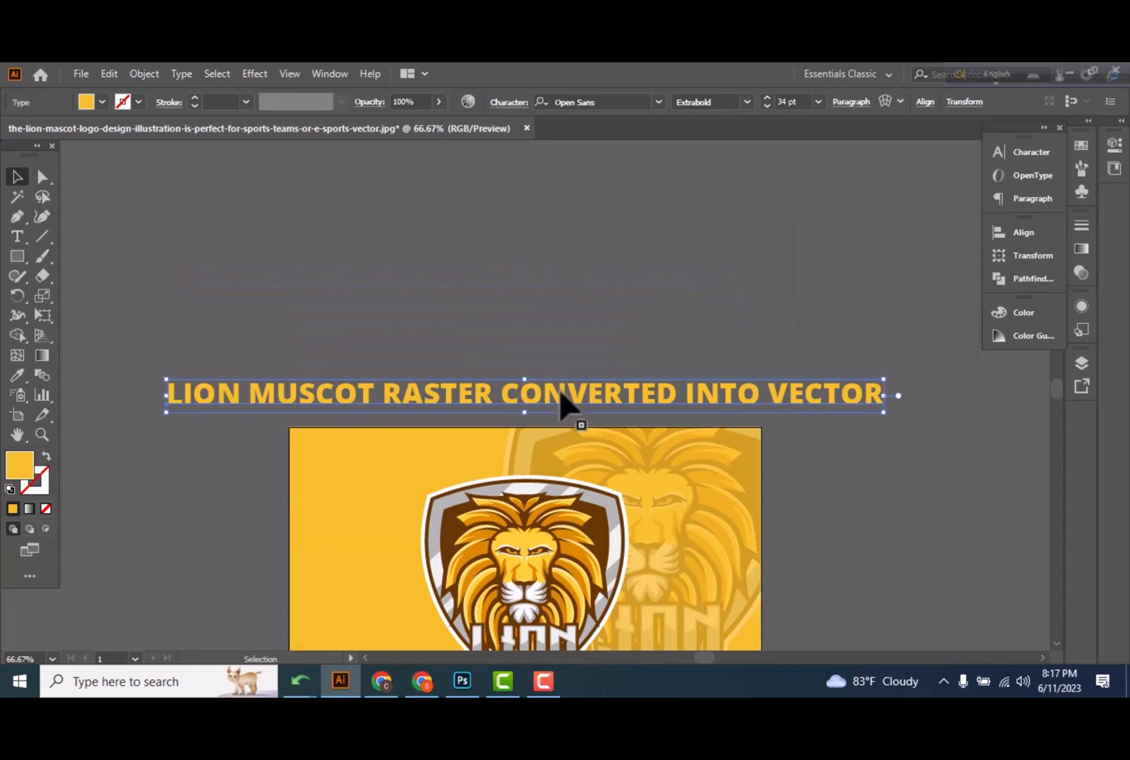
scroll(566, 404, down, 4)
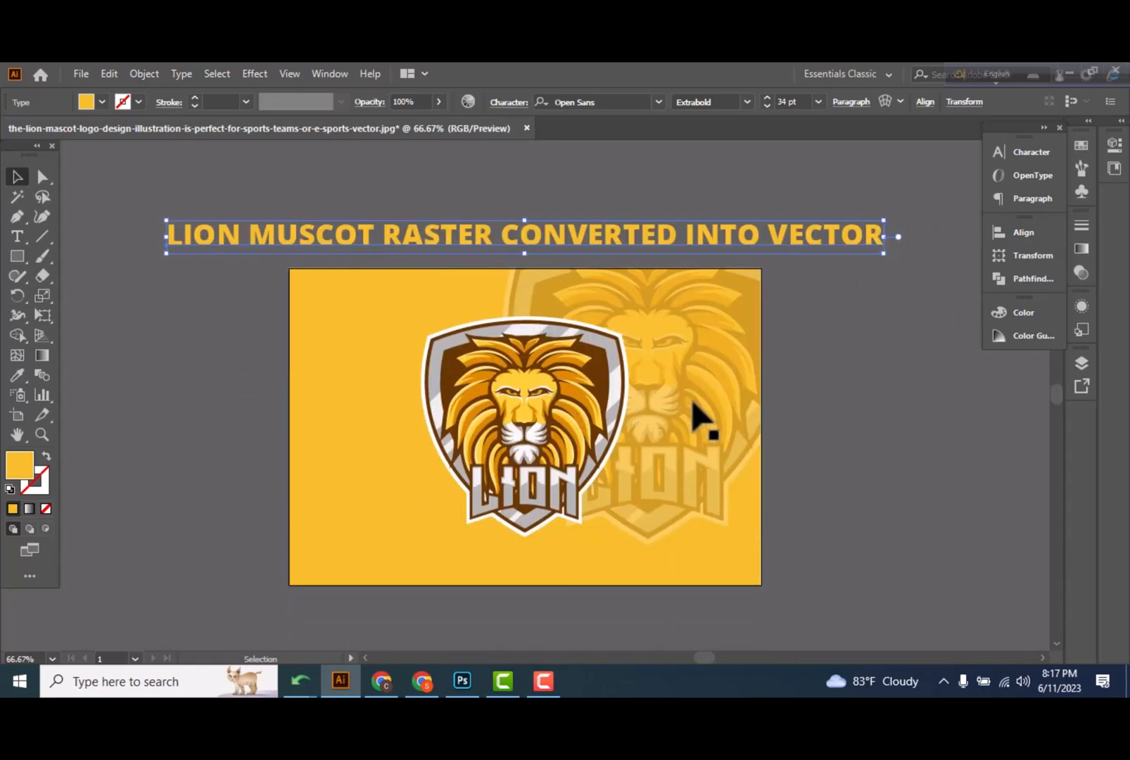